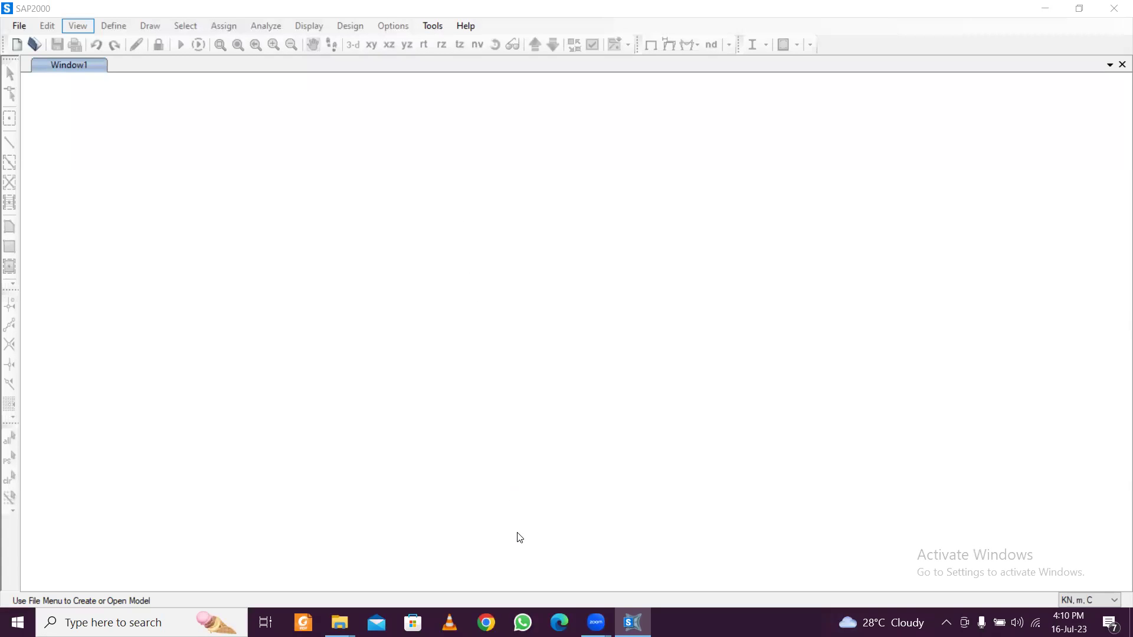
Step: Bring the SAP2000 window into focus
click(413, 13)
Step: Start a new model with KN, m, C units and India default materials
click(19, 26)
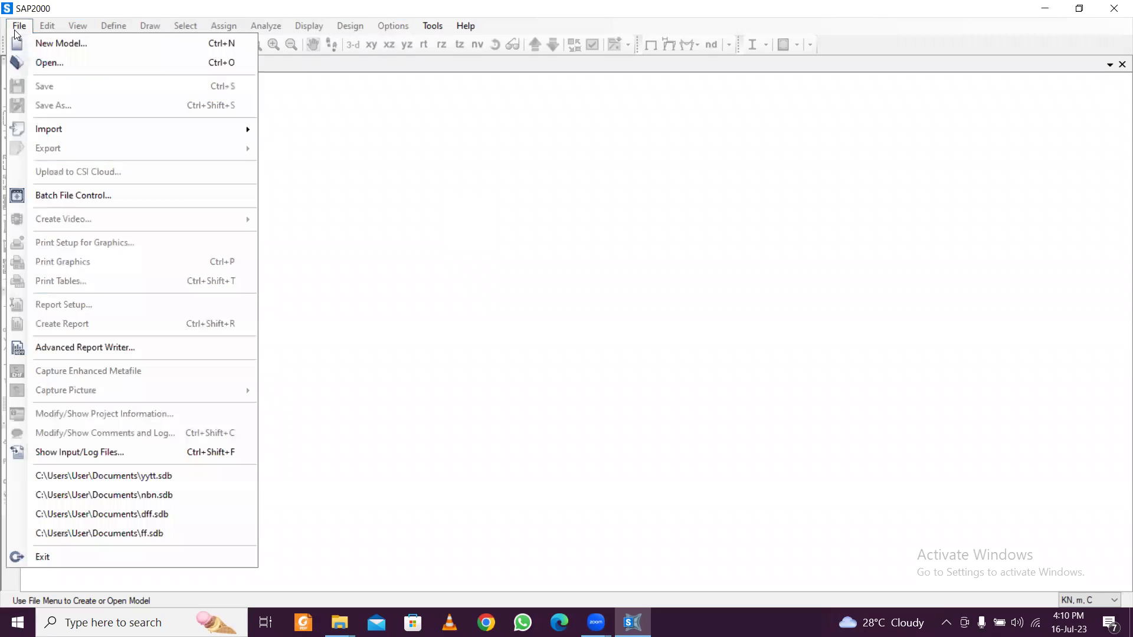
click(28, 44)
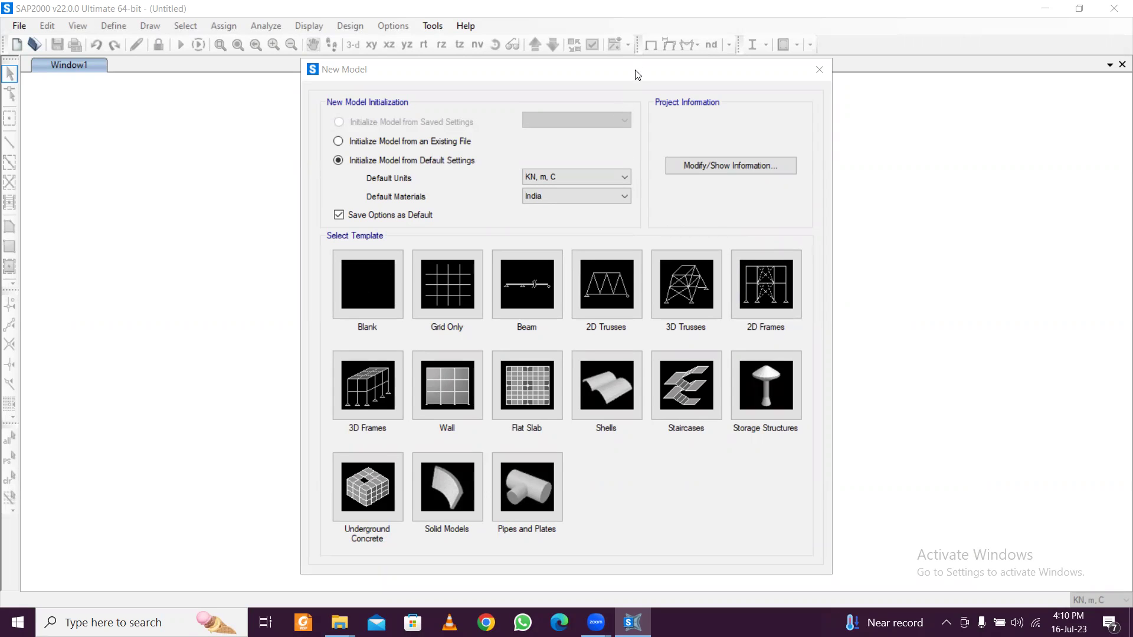
drag(637, 74, 554, 16)
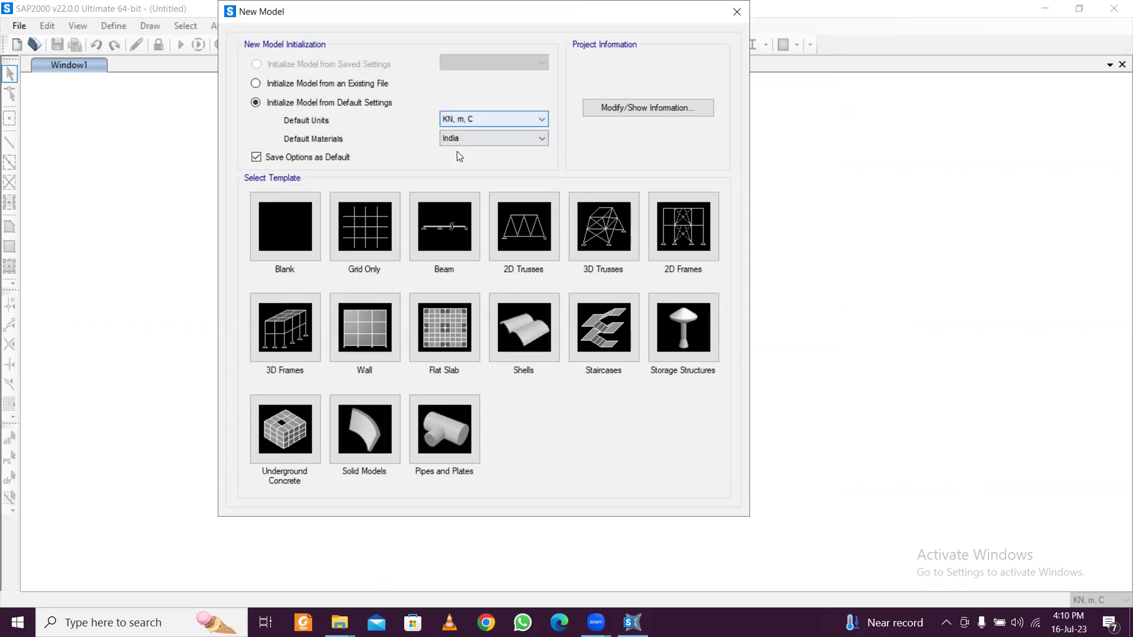
click(479, 139)
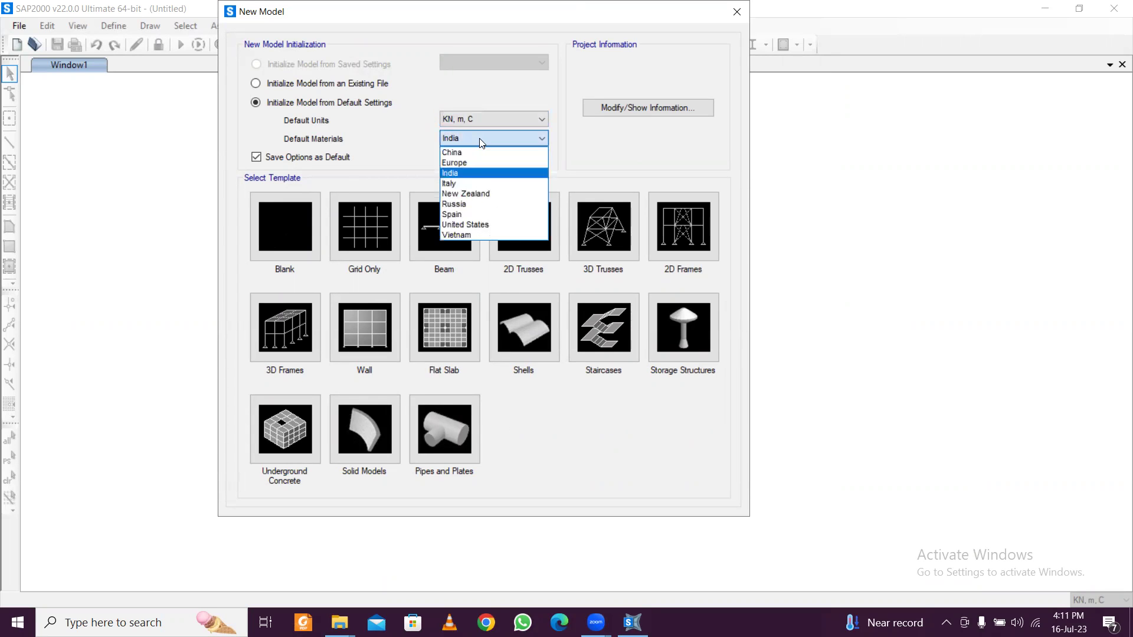
click(481, 142)
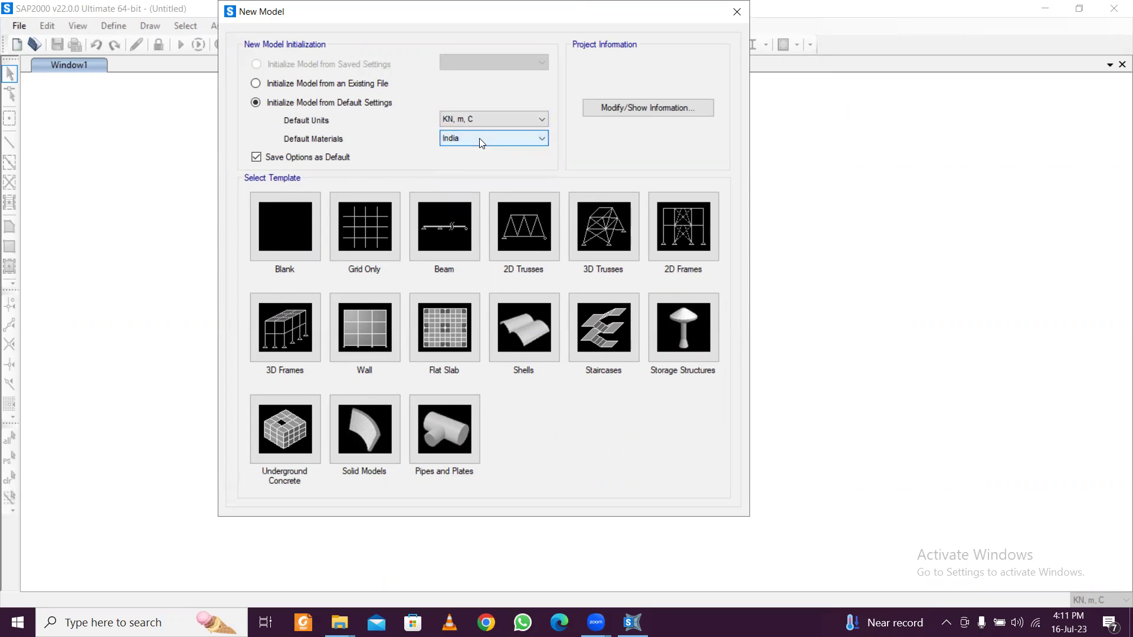
Step: Choose the 2D Frames template and set it to 2 stories and 1 bay
click(691, 237)
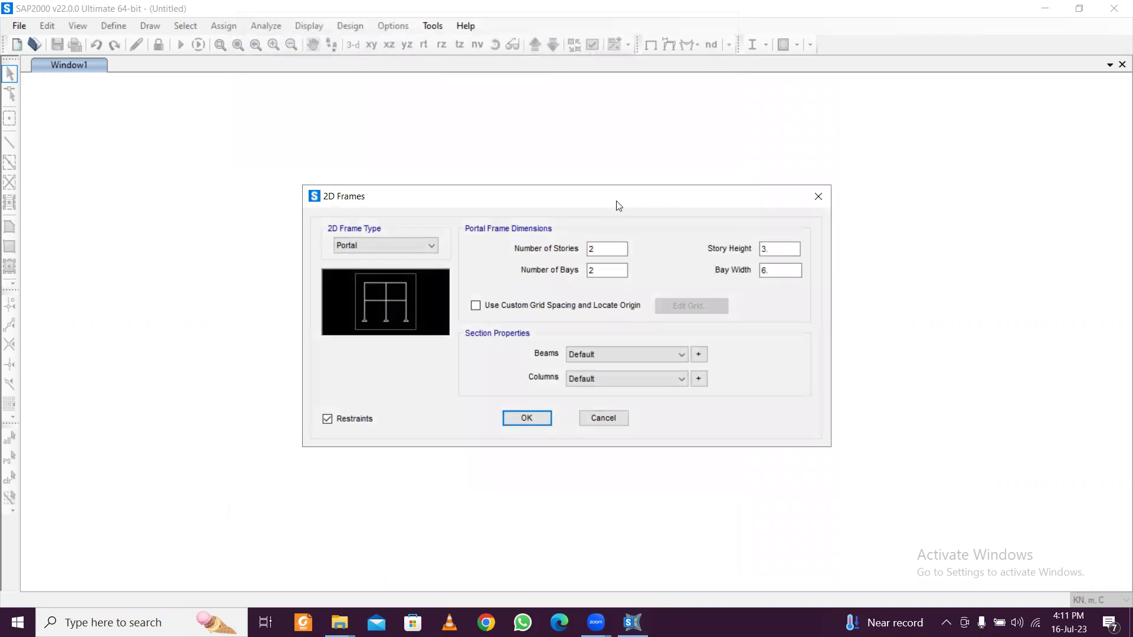
click(624, 248)
key(Tab)
click(618, 353)
click(618, 352)
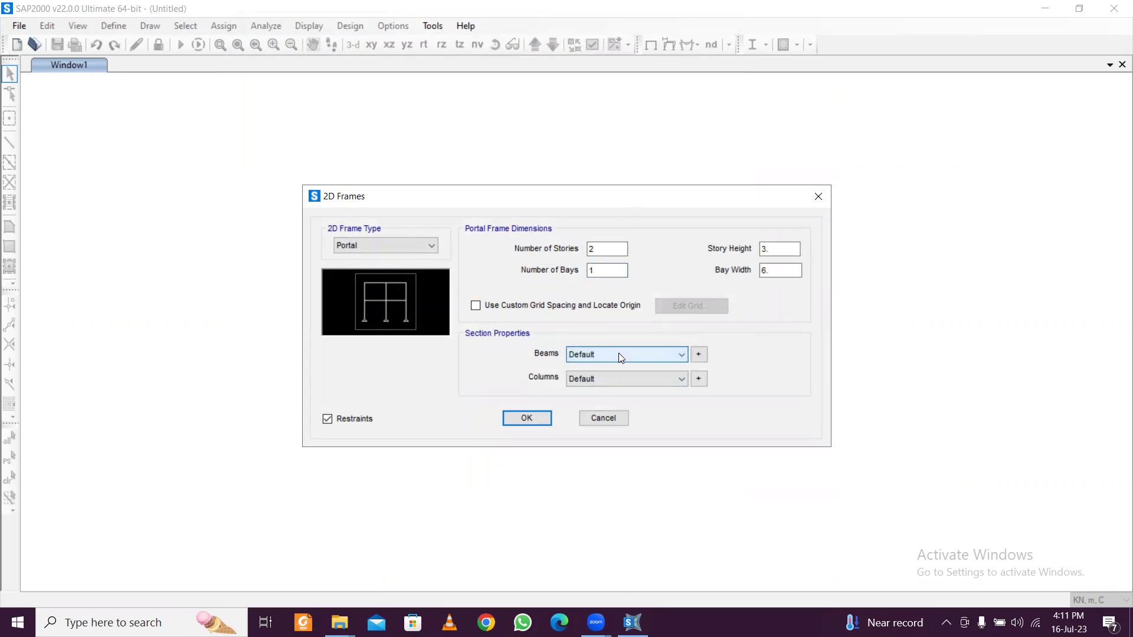
Step: Add a new rectangular concrete frame section for the beams
click(698, 356)
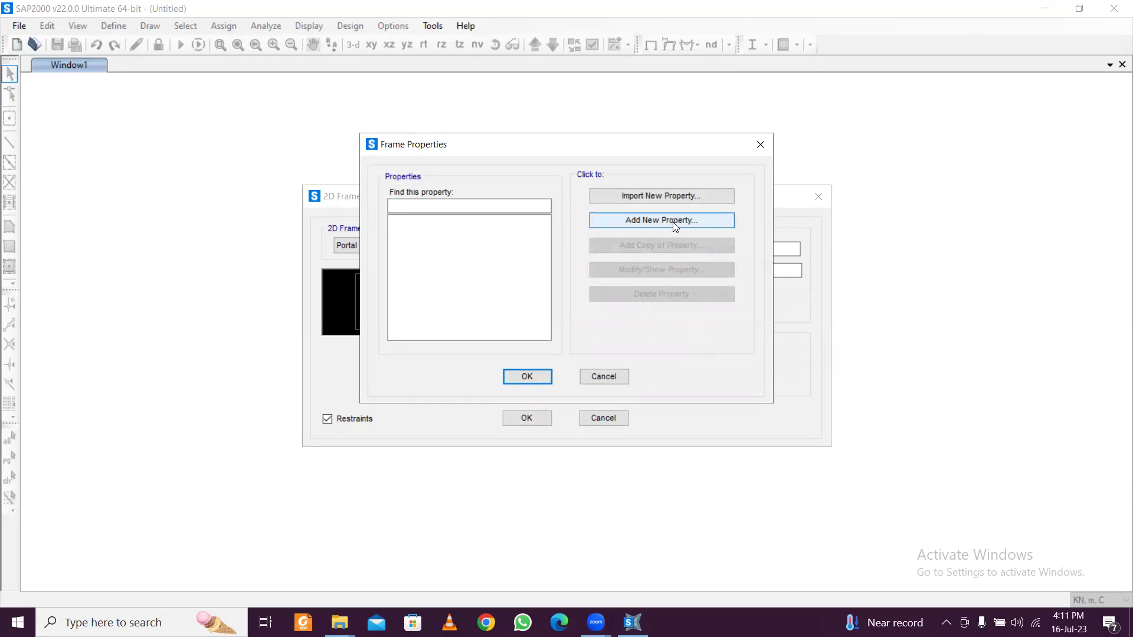
click(675, 221)
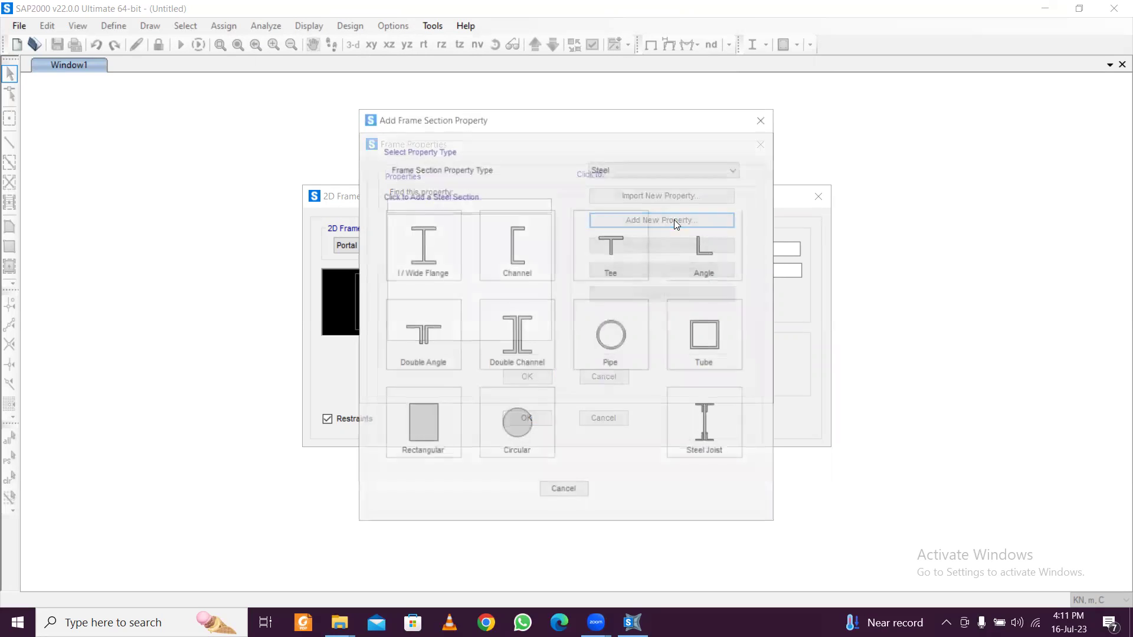
click(635, 168)
click(639, 203)
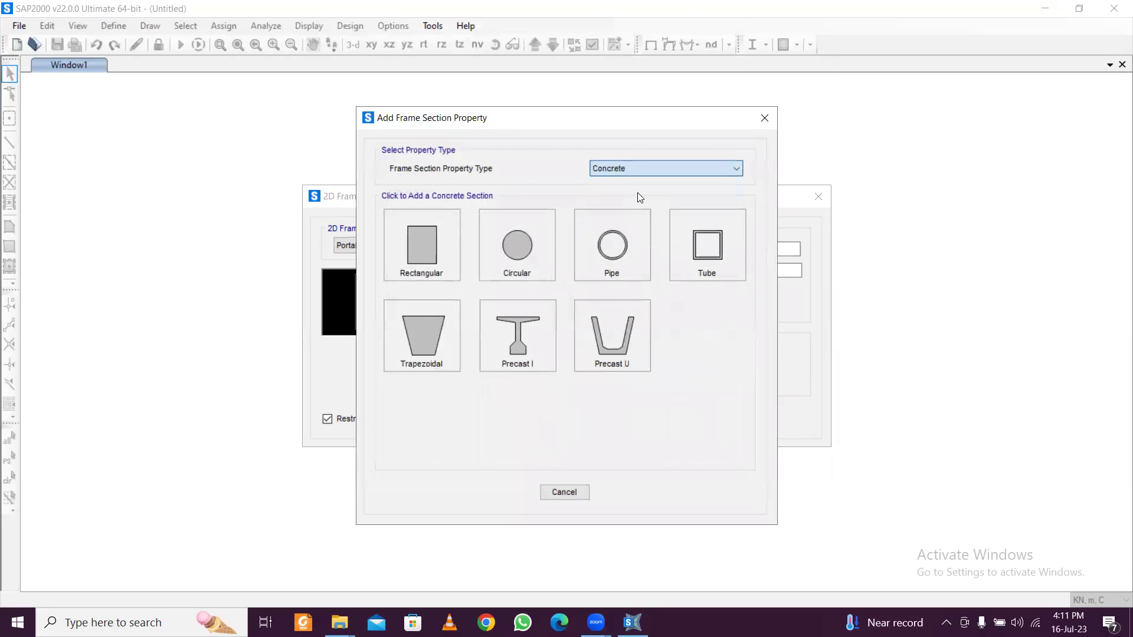
click(454, 258)
Step: Name the section B 250 x 250 and set its depth to 0.25
click(567, 243)
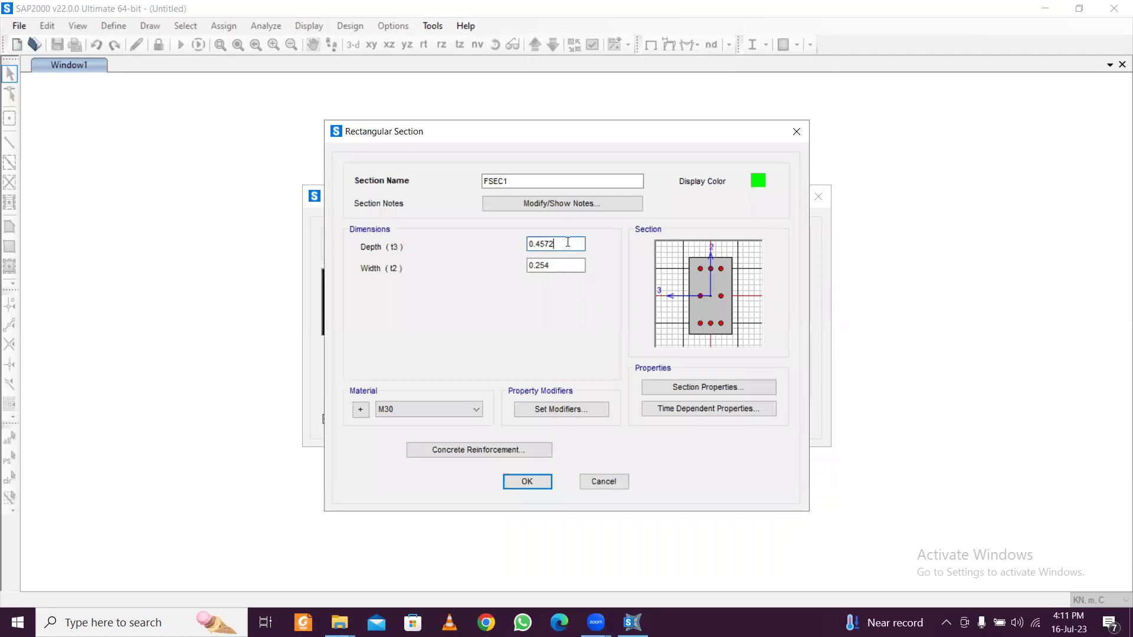
double_click(507, 181)
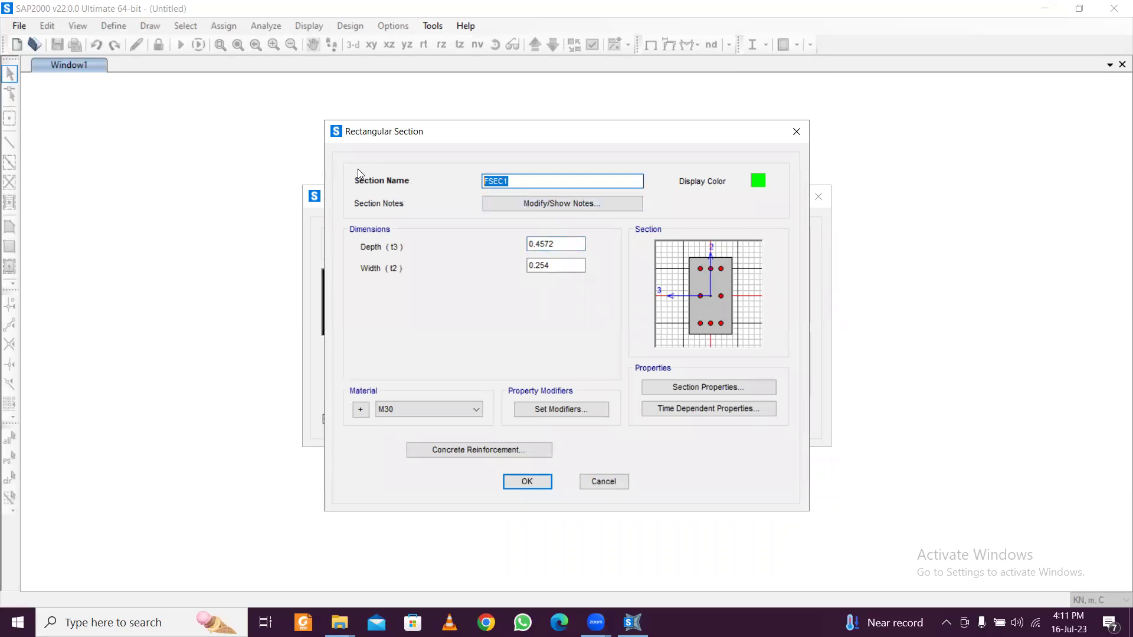
text(B)
drag(554, 245, 541, 246)
text(25)
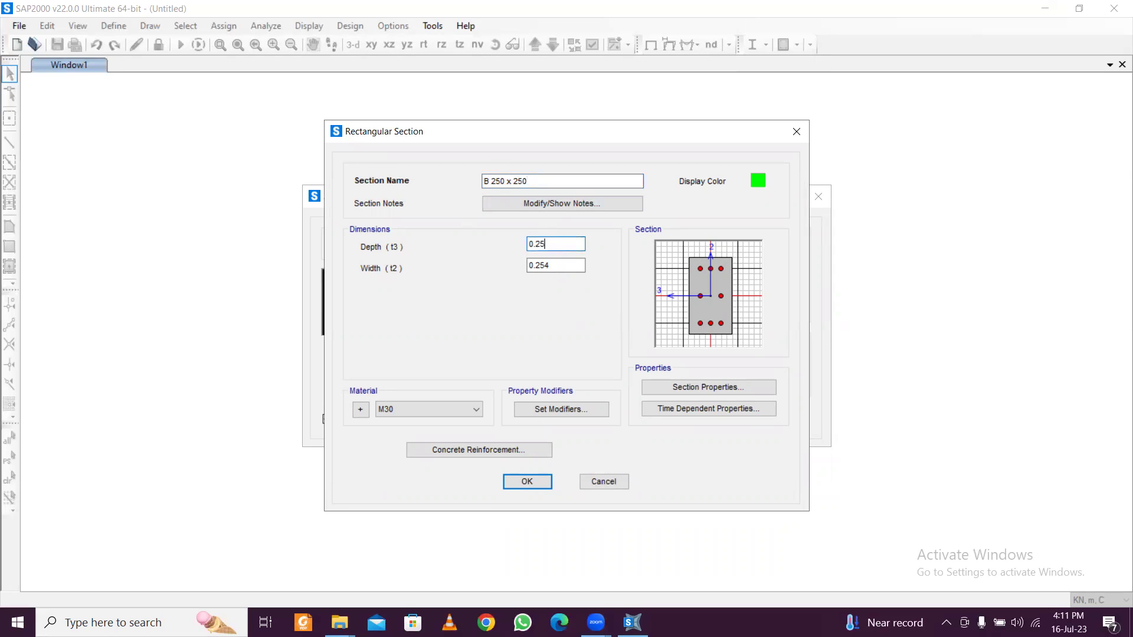
click(557, 266)
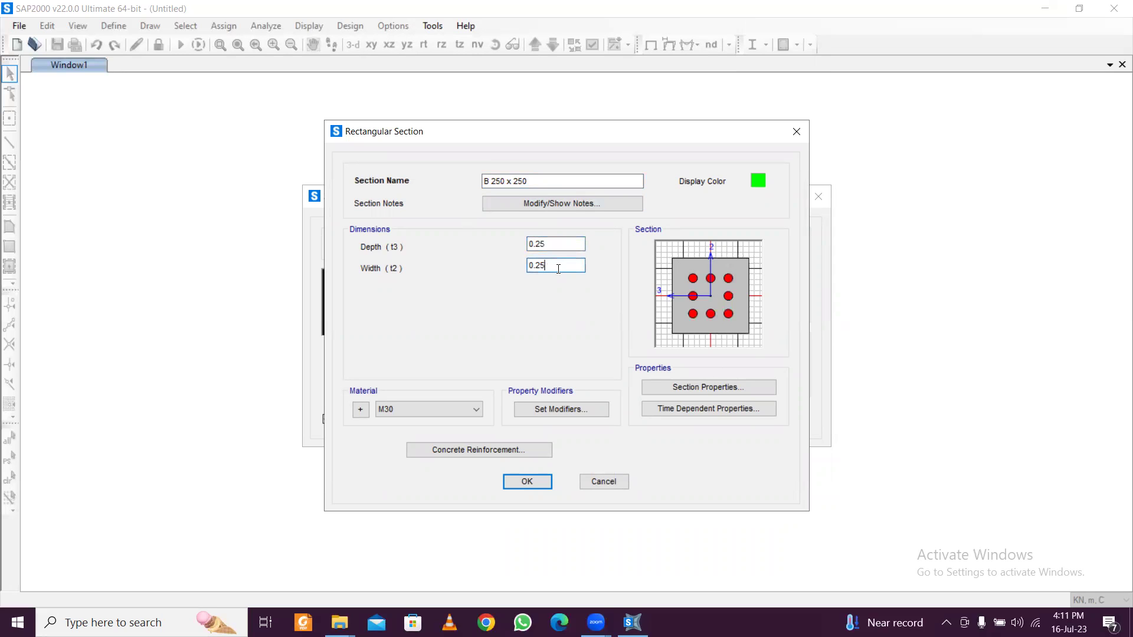
Step: Add an Indian M25 concrete material
click(360, 409)
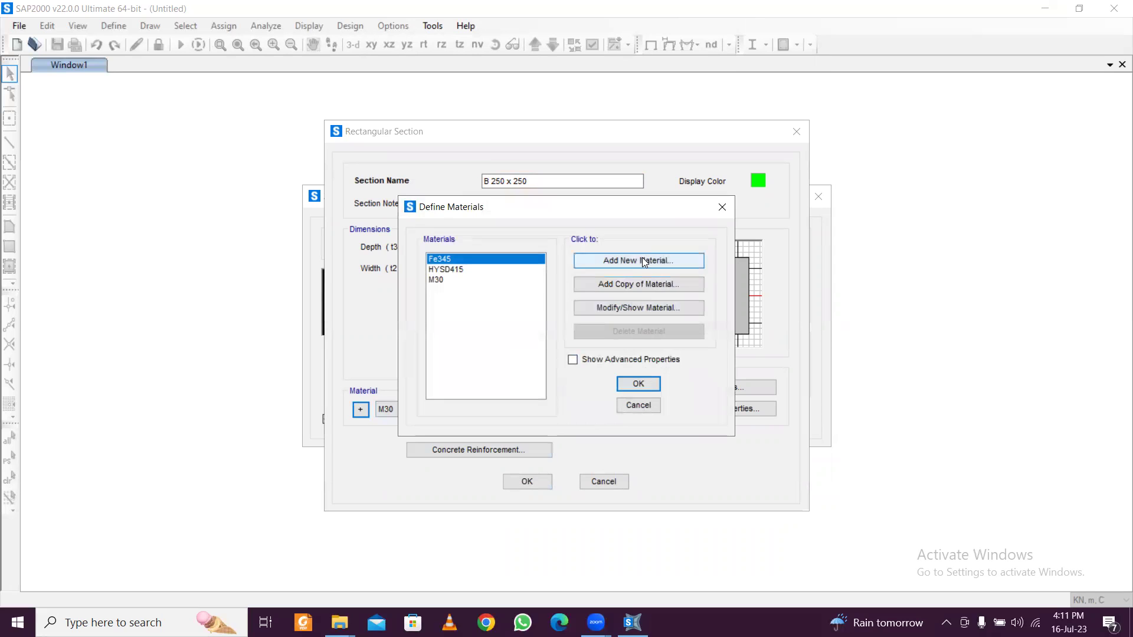
click(642, 260)
click(553, 282)
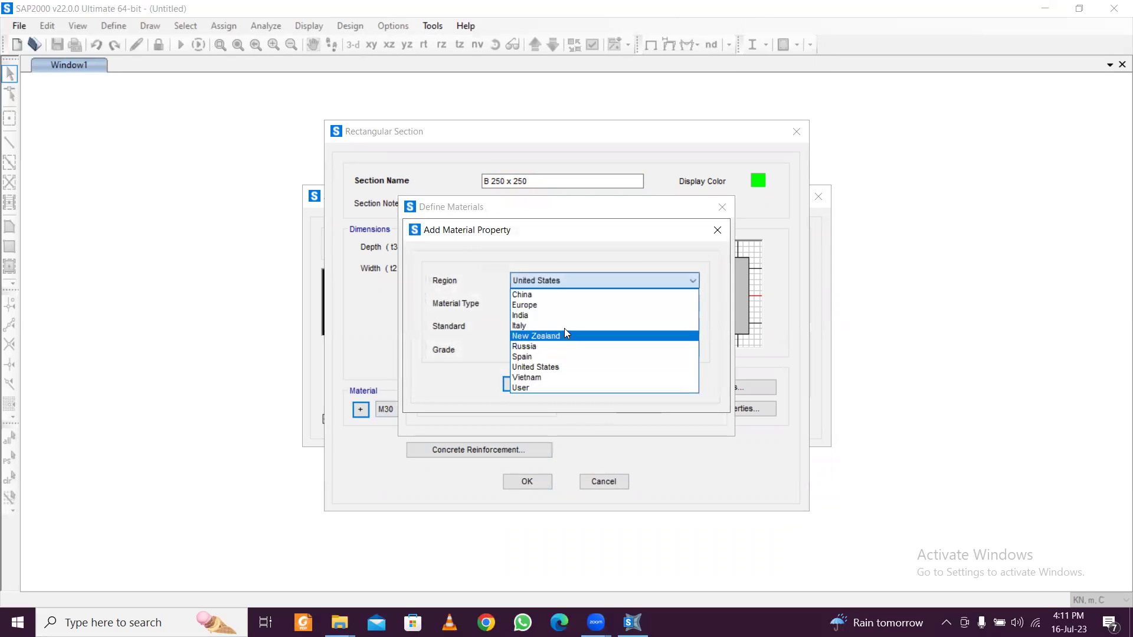
click(569, 322)
click(566, 304)
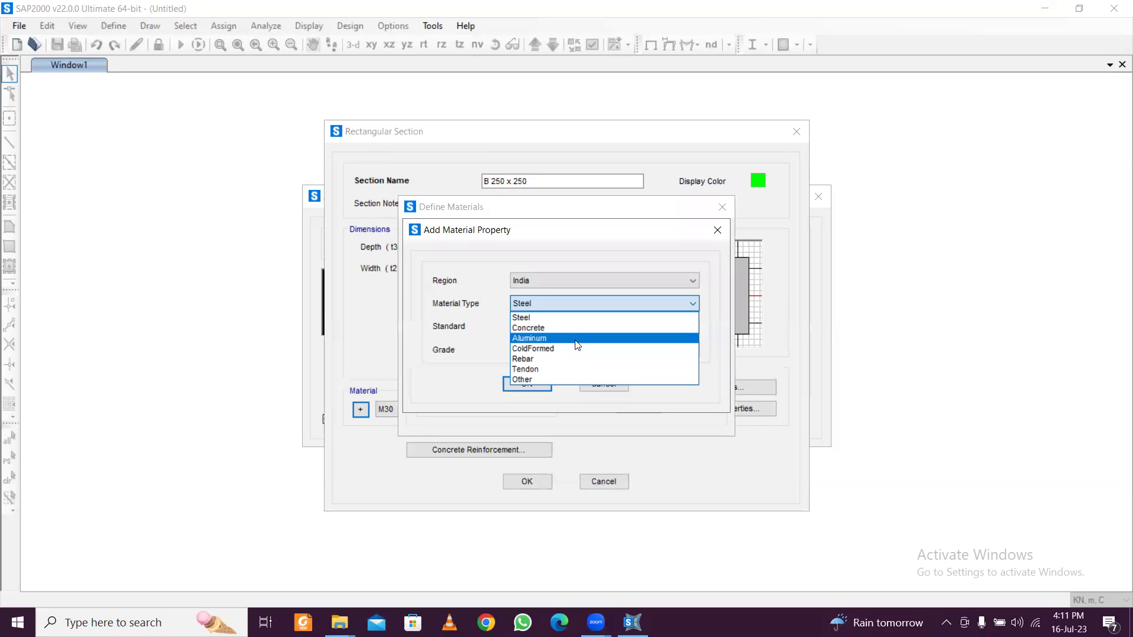
click(569, 328)
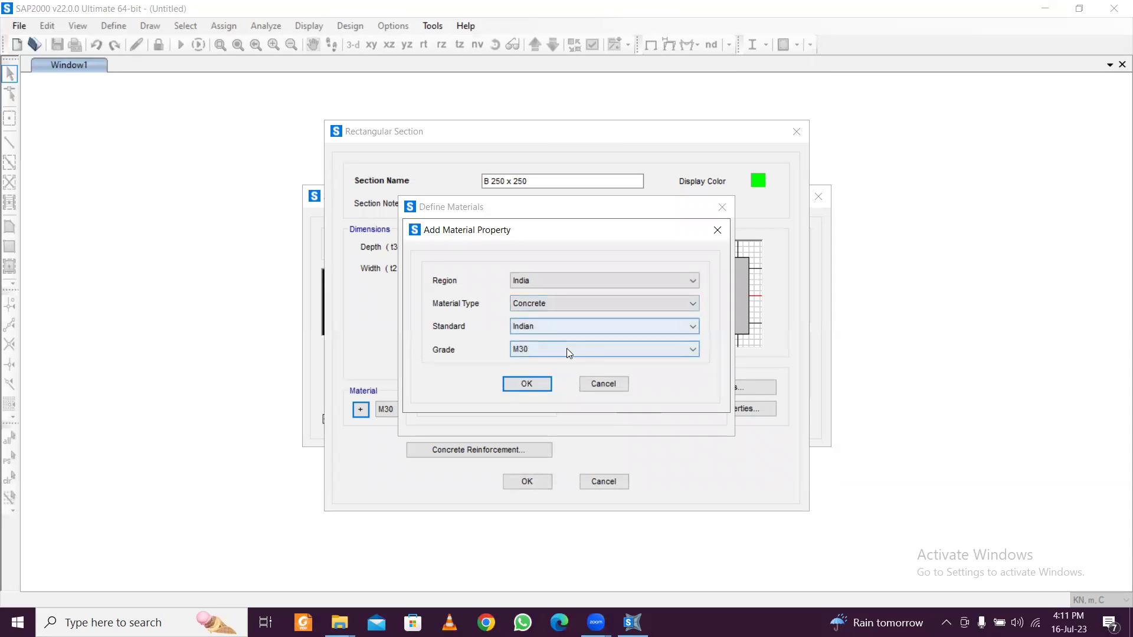
click(567, 349)
click(561, 384)
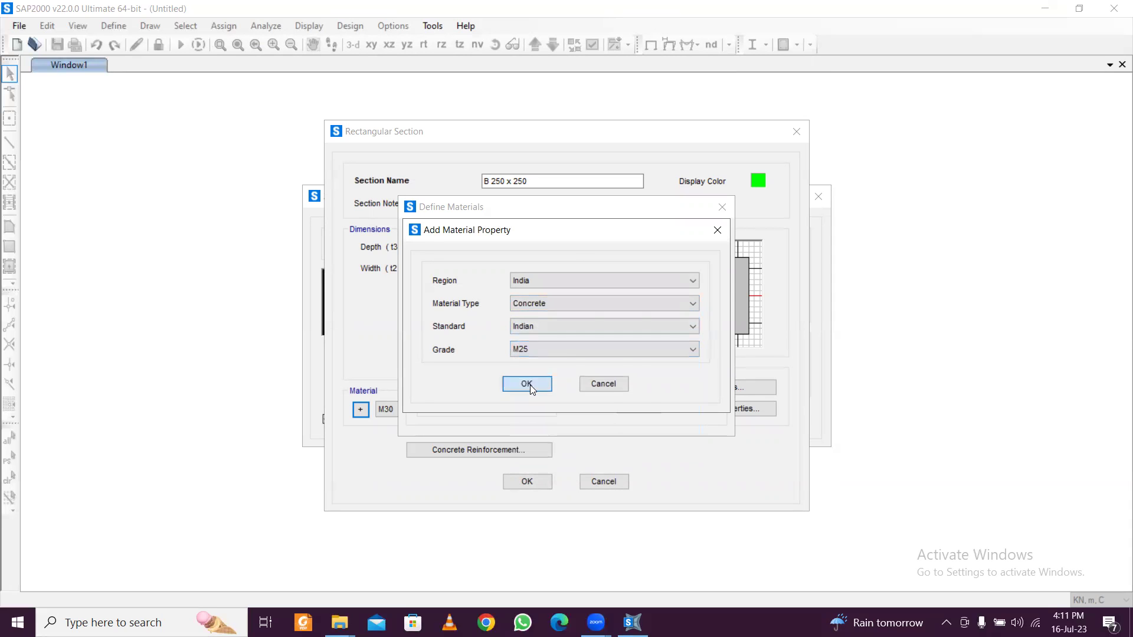
click(528, 385)
Step: Add Indian HYSD Grade 550 rebar, then select M25 in the materials list
click(646, 261)
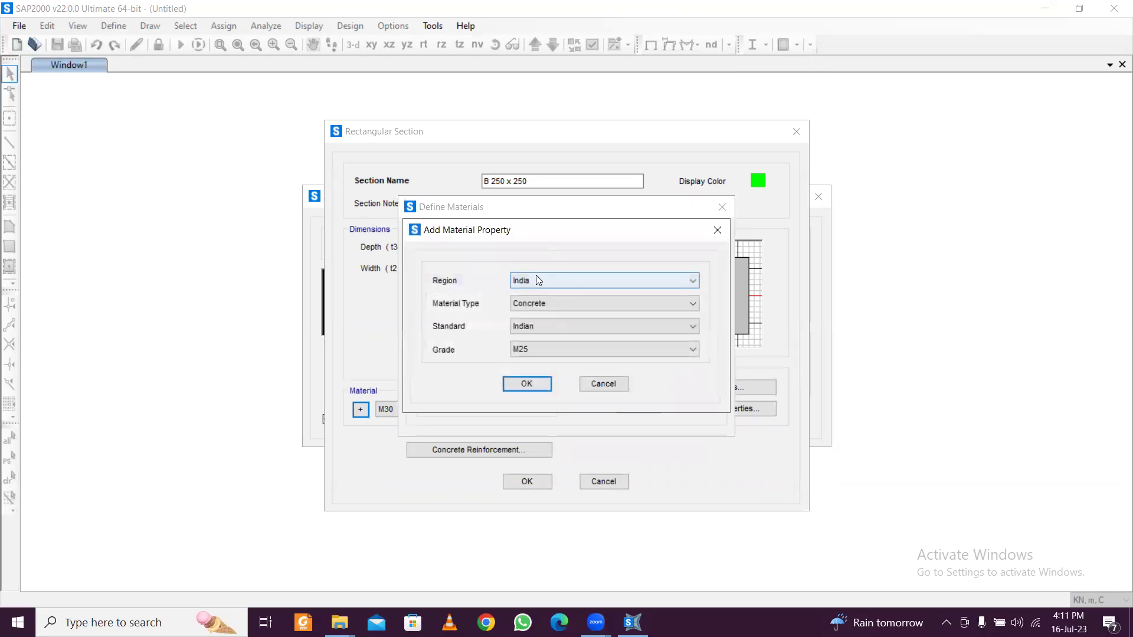
click(548, 304)
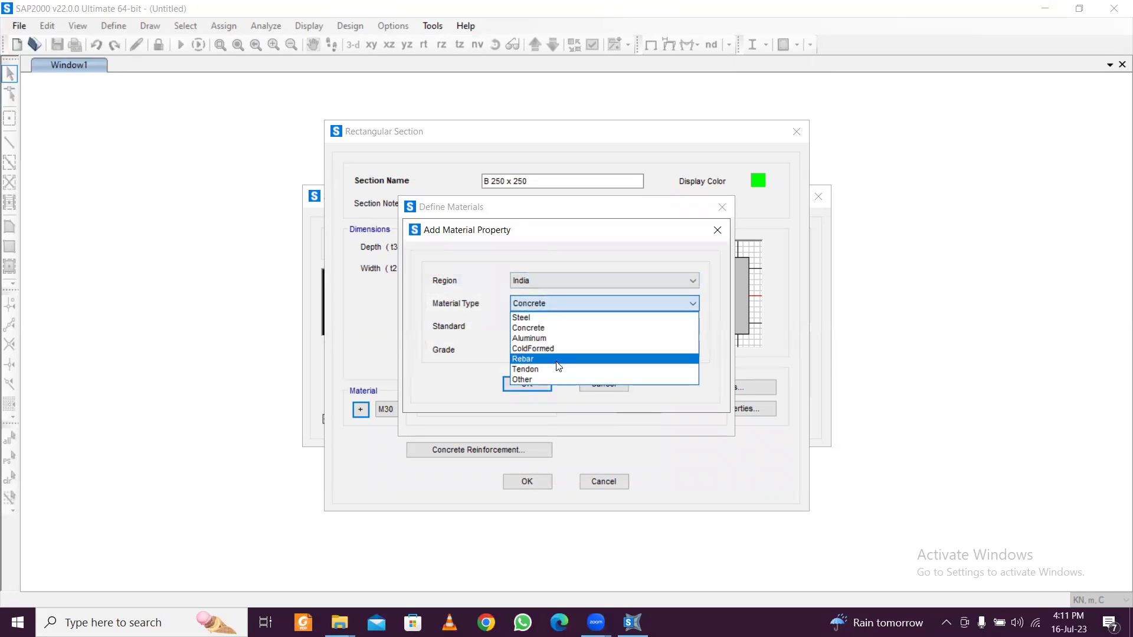
click(556, 358)
click(556, 348)
click(558, 388)
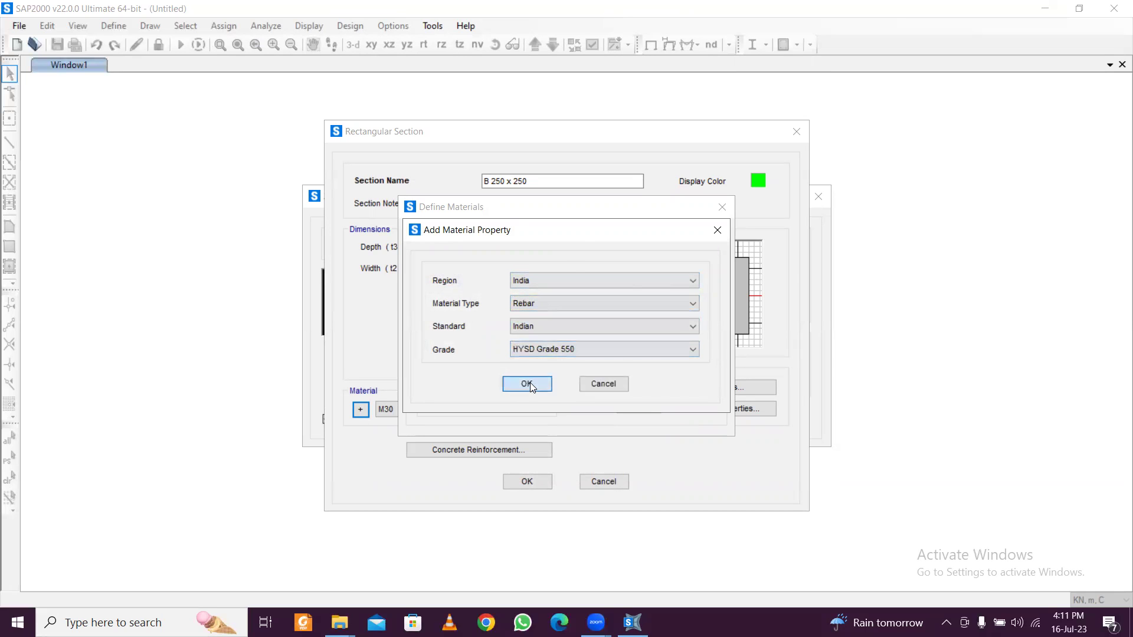
click(526, 383)
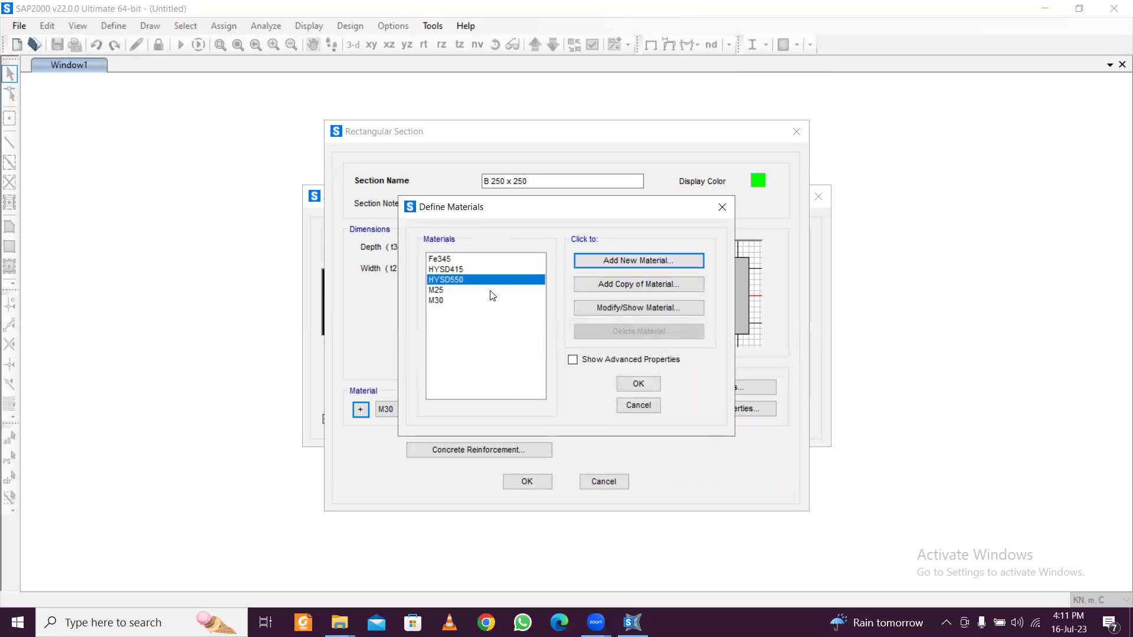
click(460, 290)
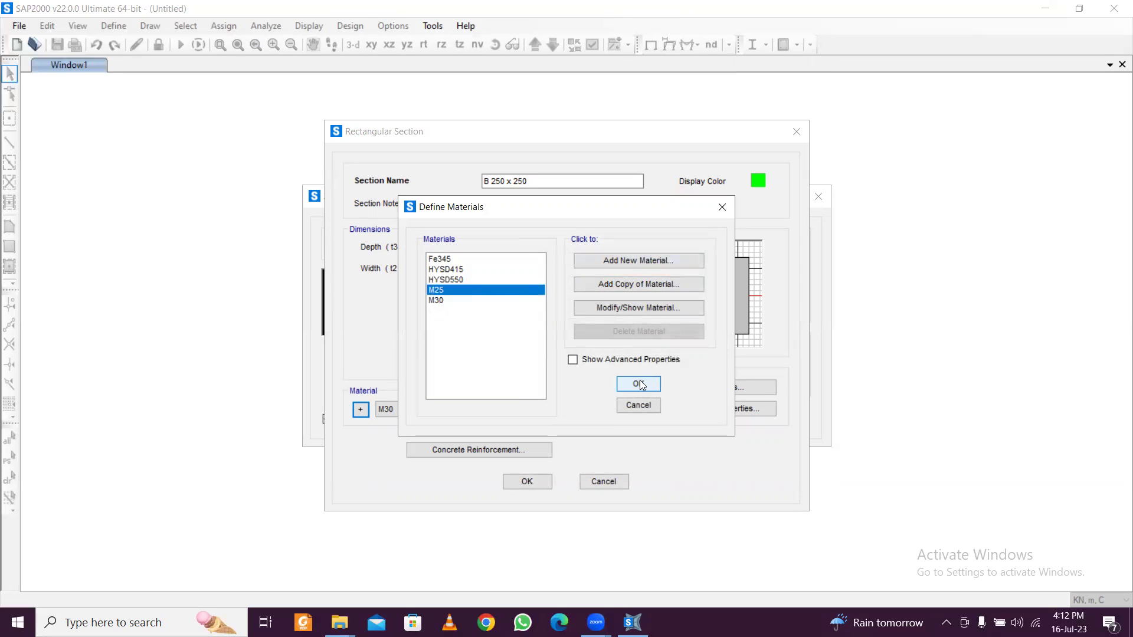
Step: Set the B 250 x 250 section material to M25
click(642, 385)
click(437, 411)
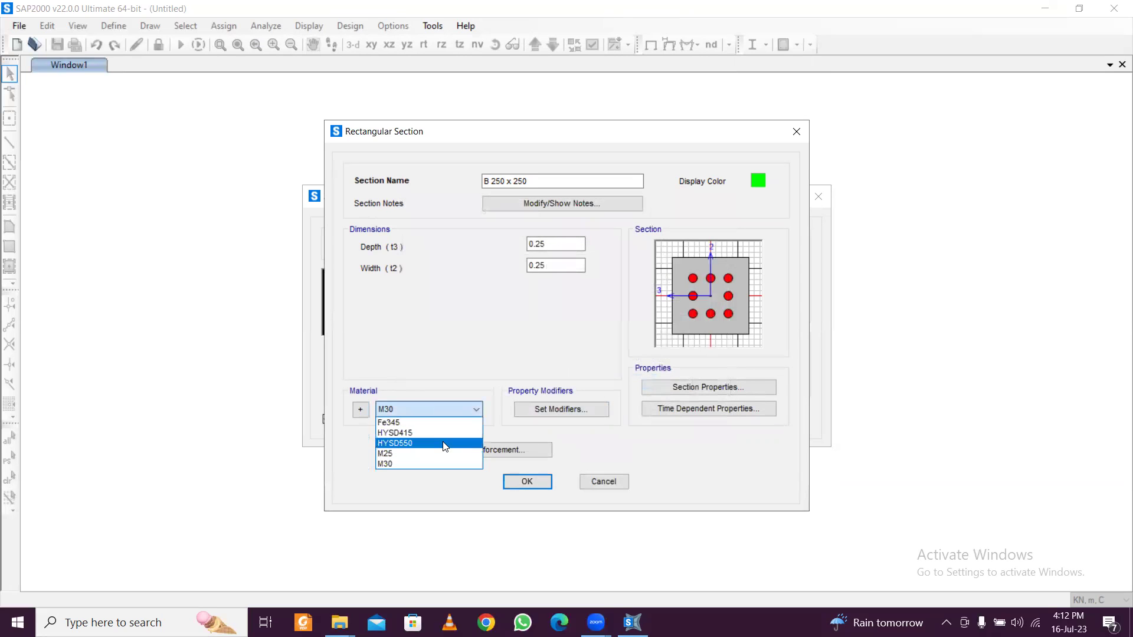
click(445, 453)
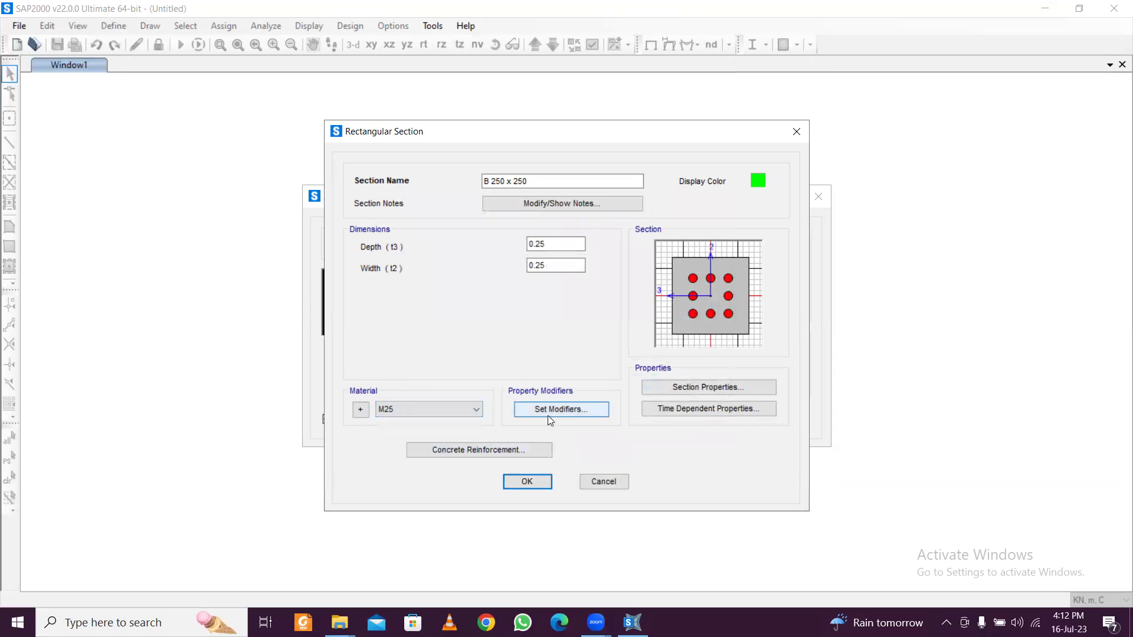
Step: Give the section beam reinforcement with HYSD550 bars and 0.035 top and bottom cover
click(523, 451)
click(617, 138)
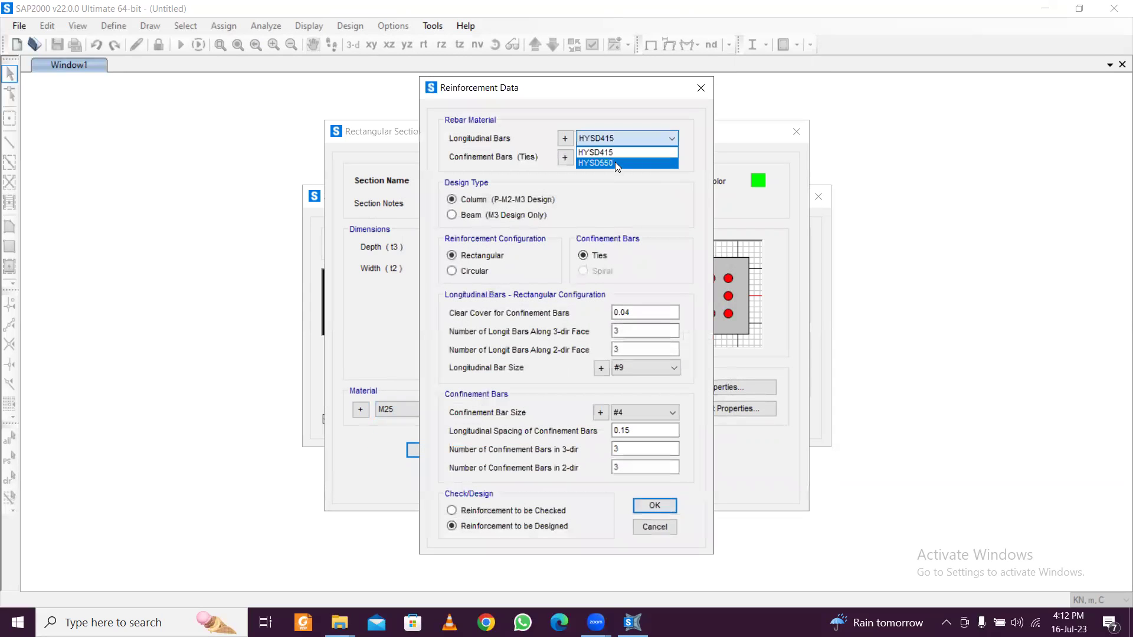
click(614, 161)
click(615, 157)
click(615, 181)
click(499, 214)
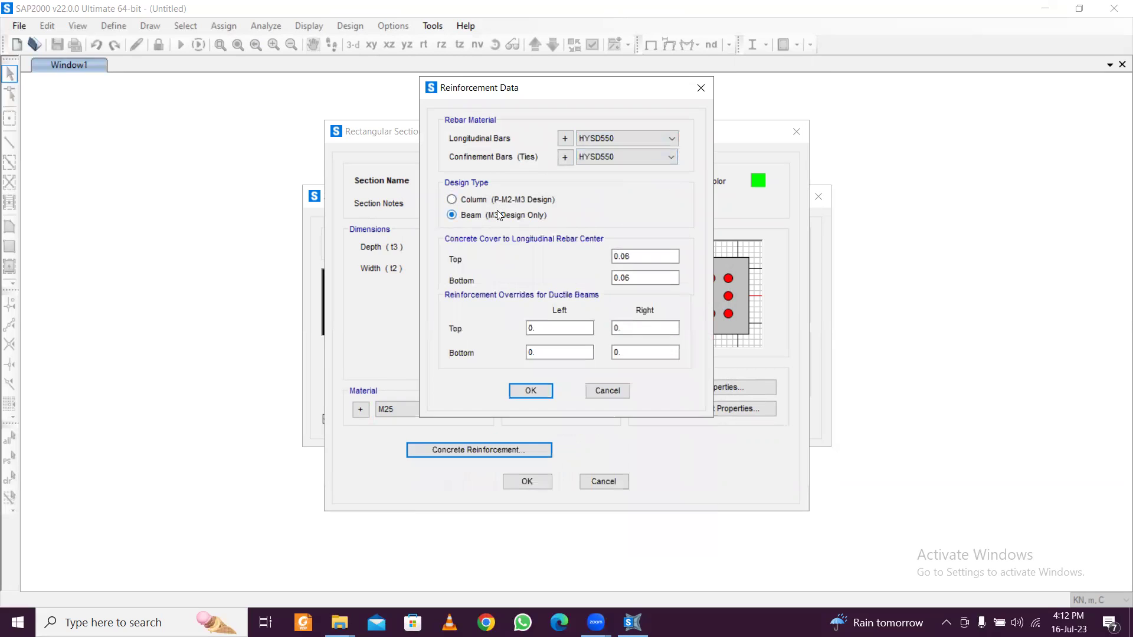
click(636, 256)
text(35)
click(633, 279)
text(35)
click(533, 392)
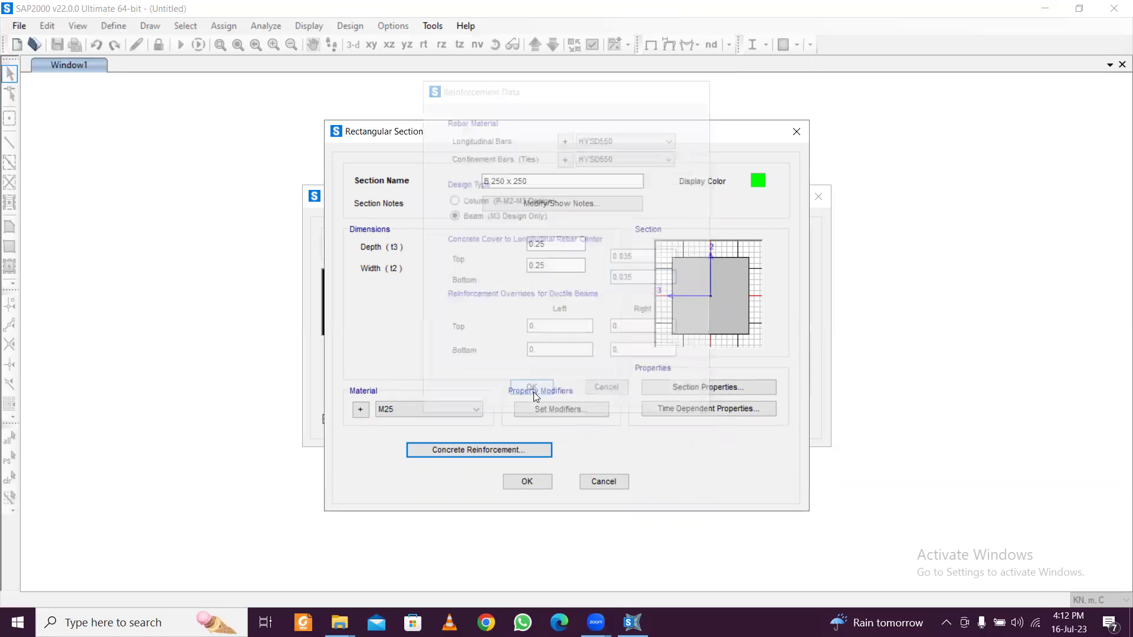
Step: Save B 250 x 250 and copy it as a new section named C 250 x 250
click(541, 480)
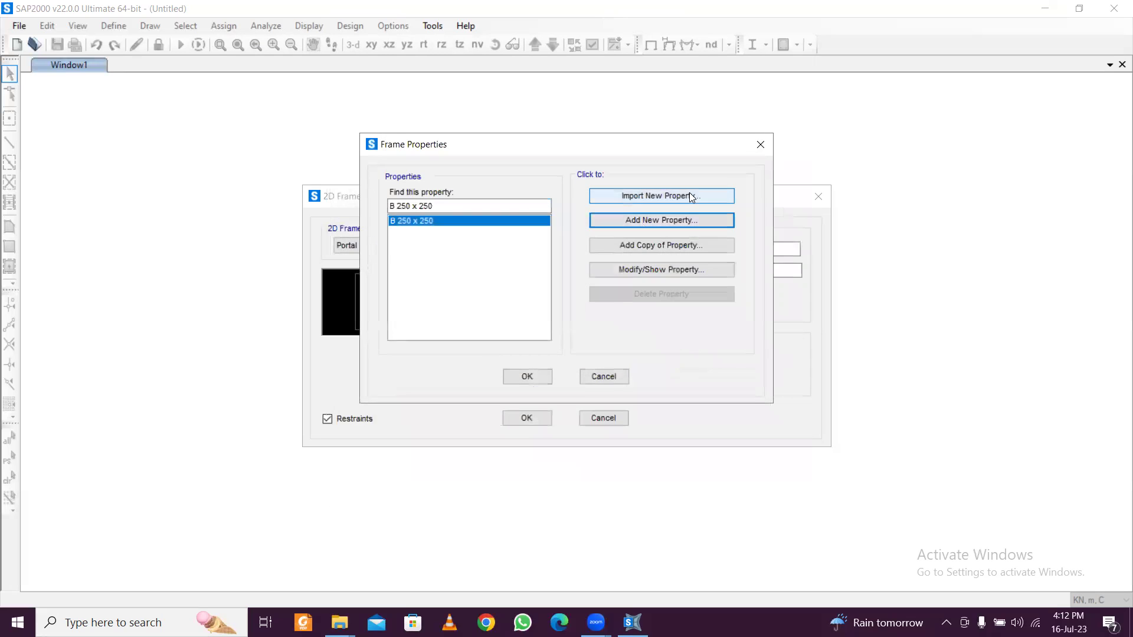
click(686, 245)
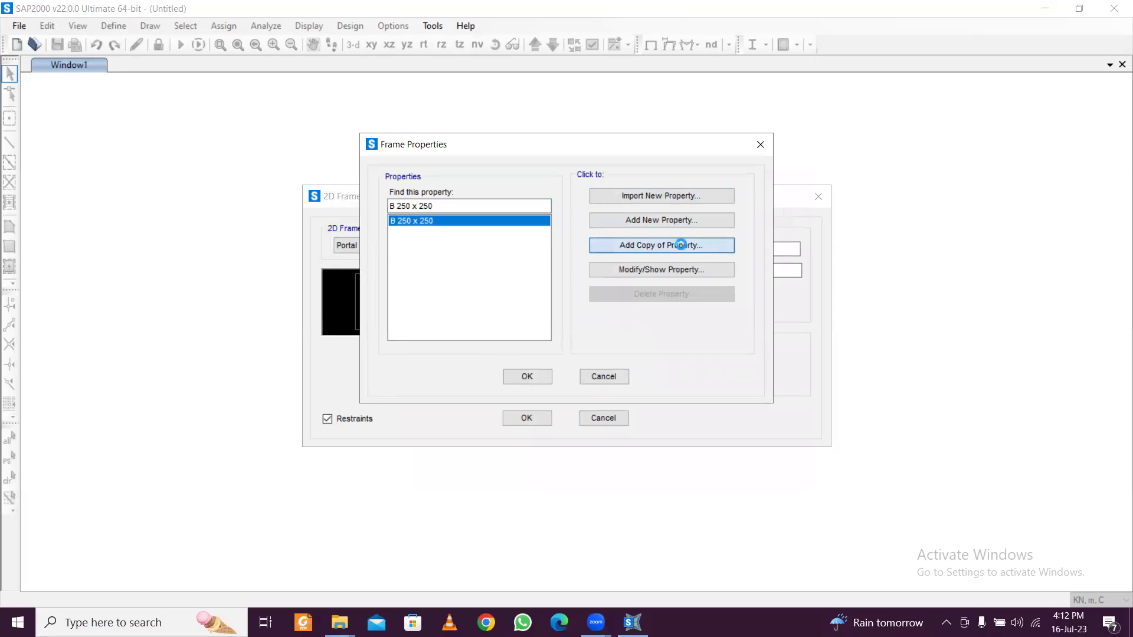
click(537, 178)
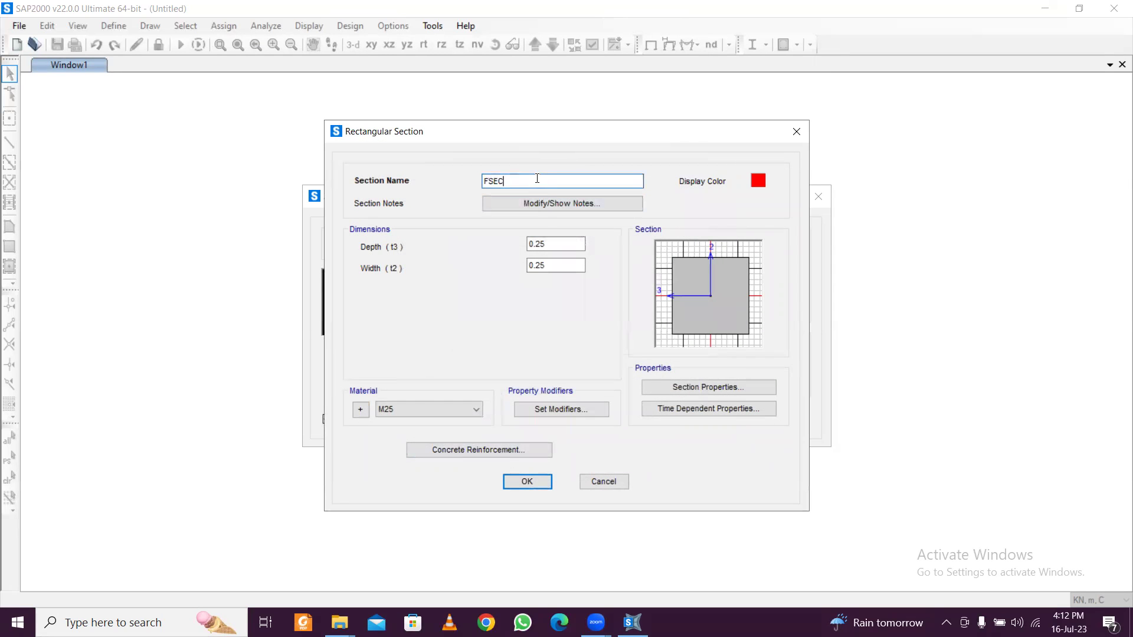
key(BackSpace)
key(BackSpace)
key(BackSpace)
text(C 250 x 250)
Step: Set C 250 x 250 reinforcement to column design and save the section
click(455, 452)
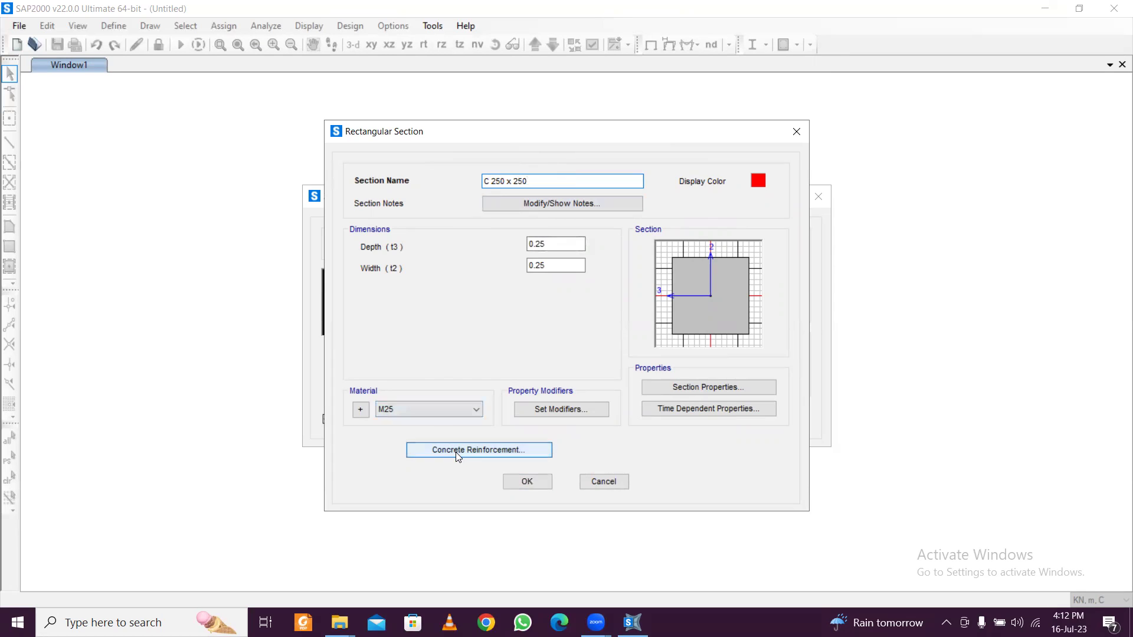
click(508, 201)
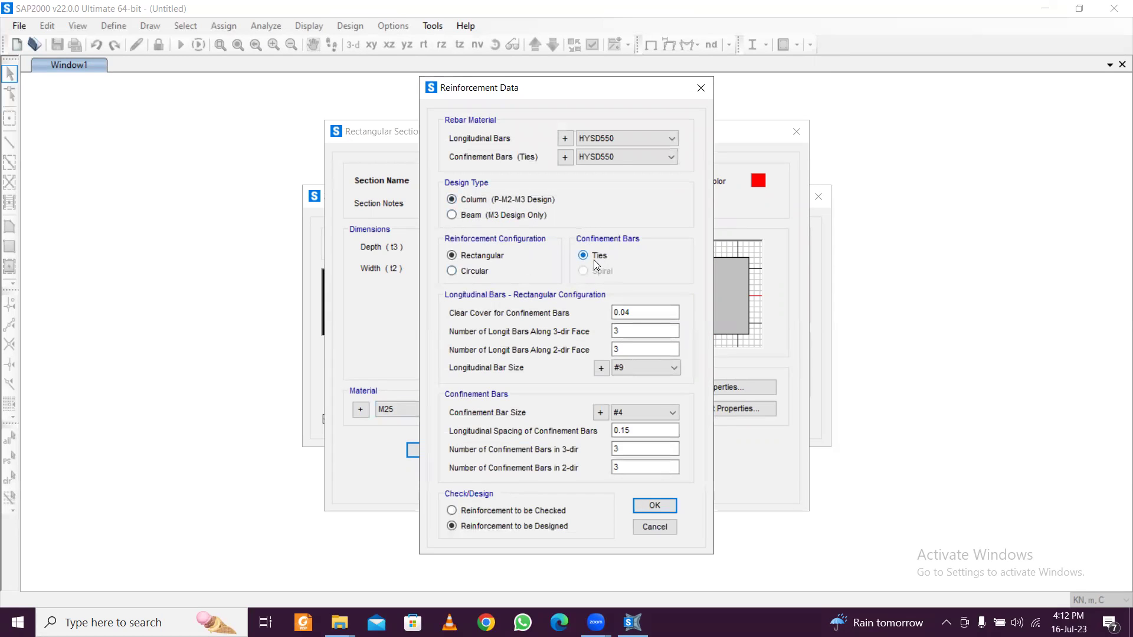
click(654, 505)
click(546, 485)
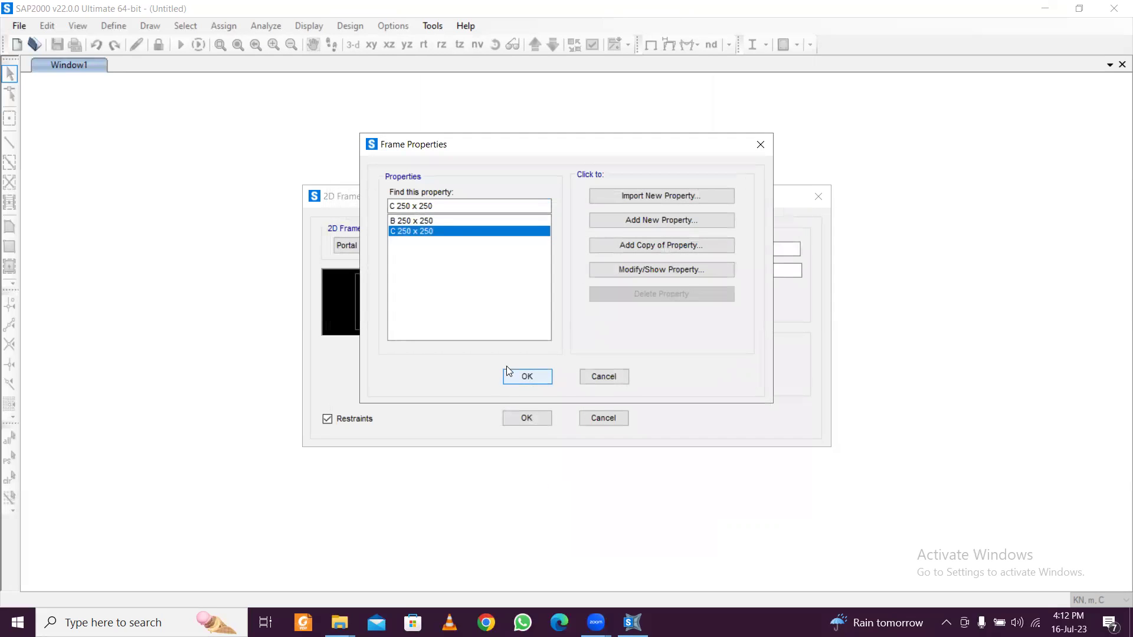
Step: Use B 250 x 250 beams and C 250 x 250 columns, with base restraints off
click(442, 221)
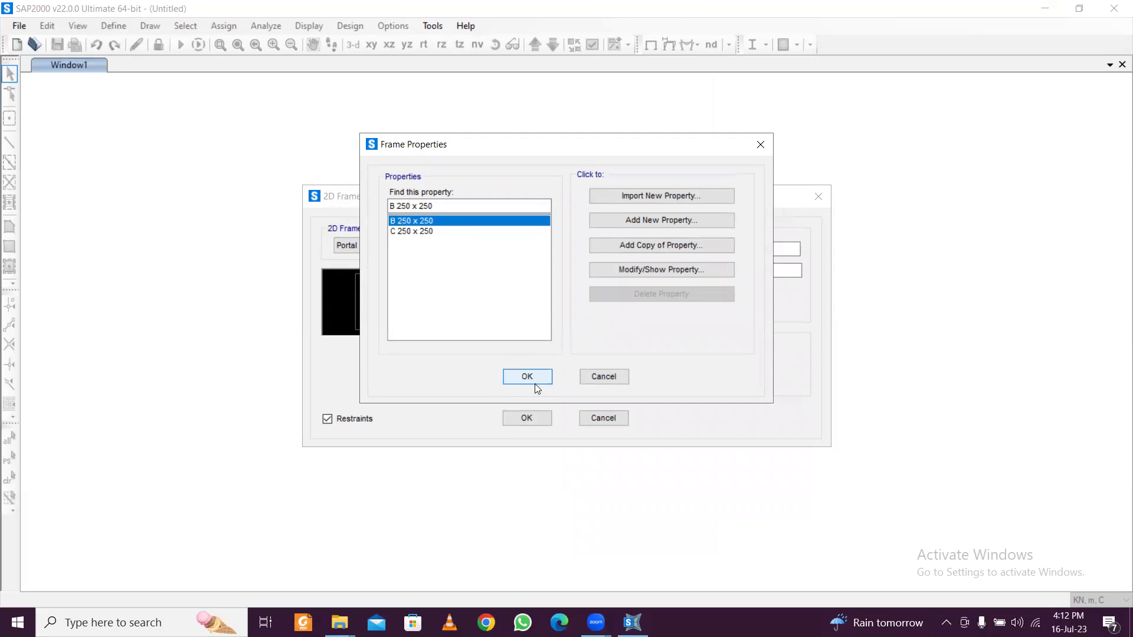
click(534, 384)
click(640, 379)
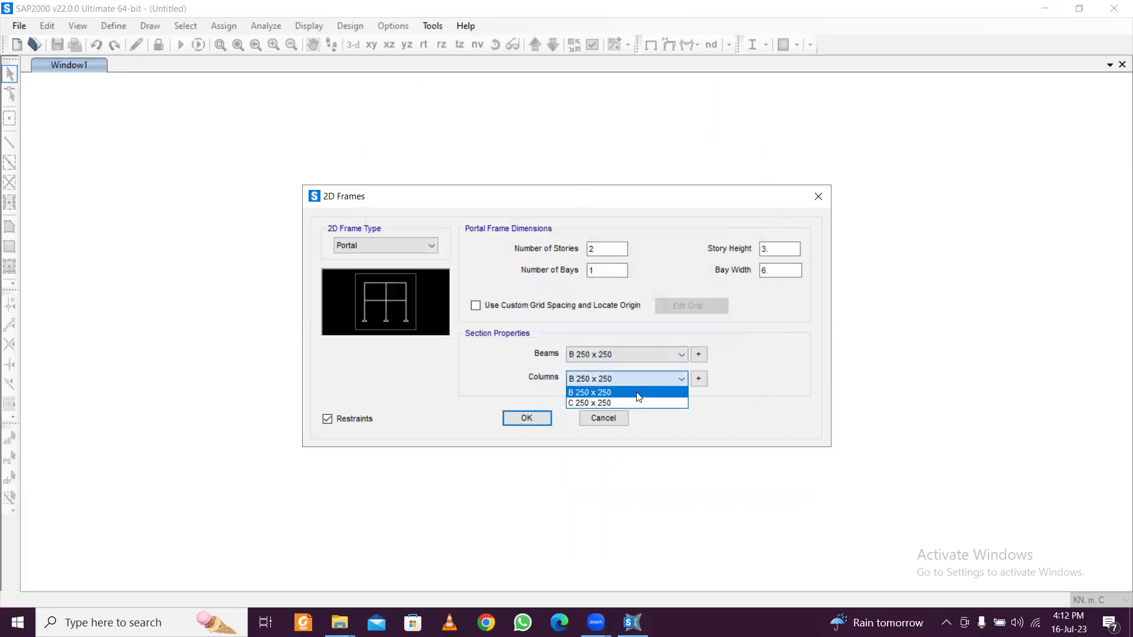
click(633, 402)
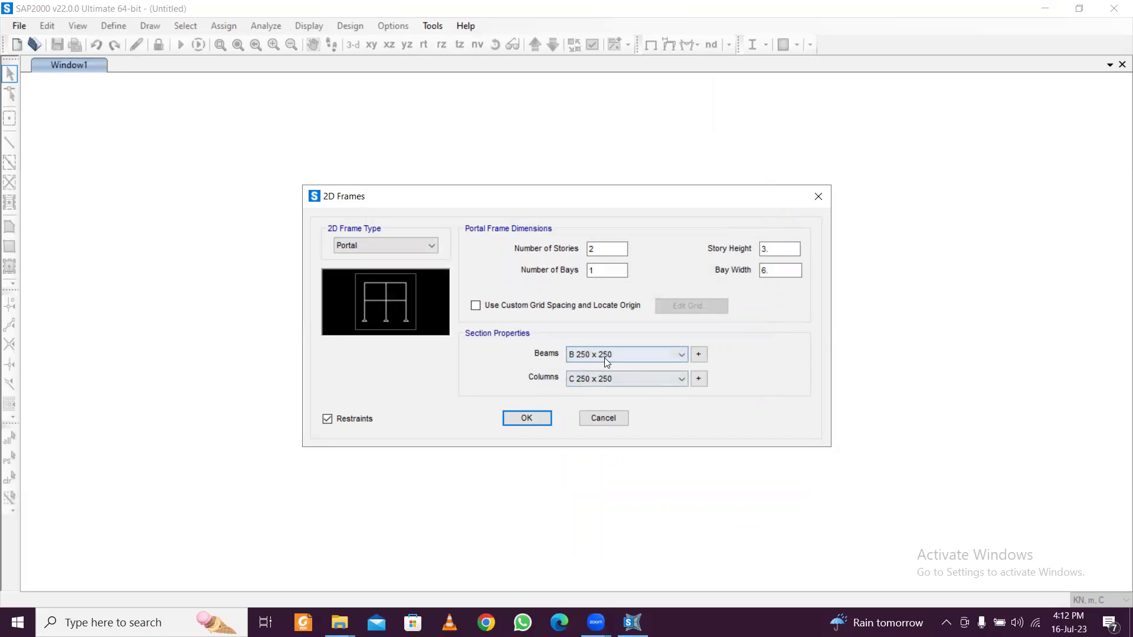
click(354, 423)
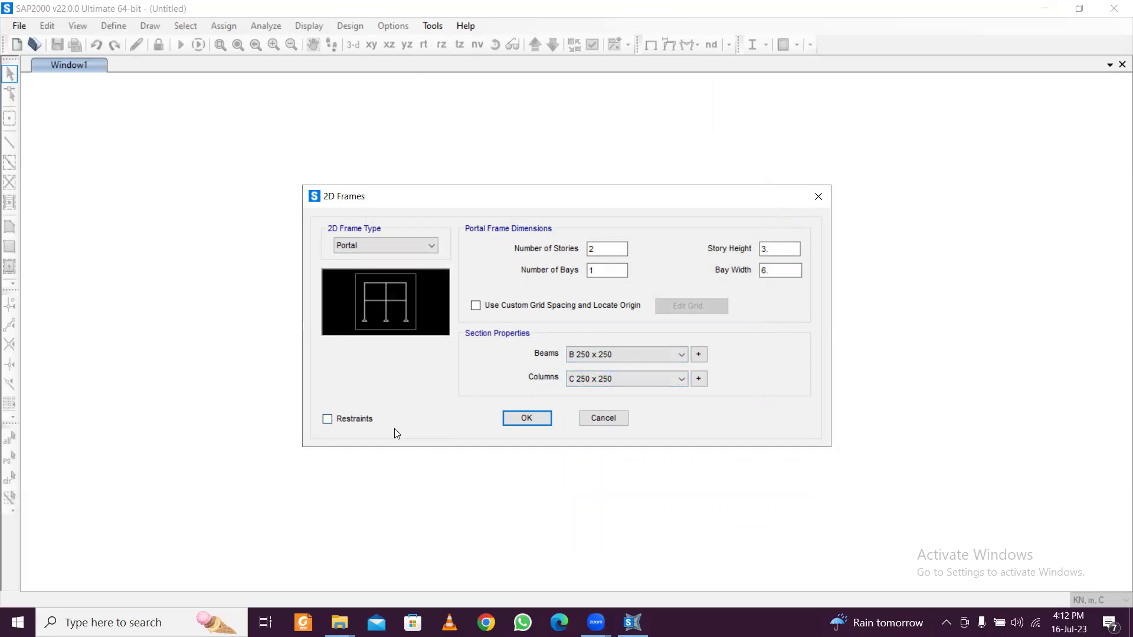
Step: Generate the portal frame and give the bottom-left base joint a fixed support
click(527, 419)
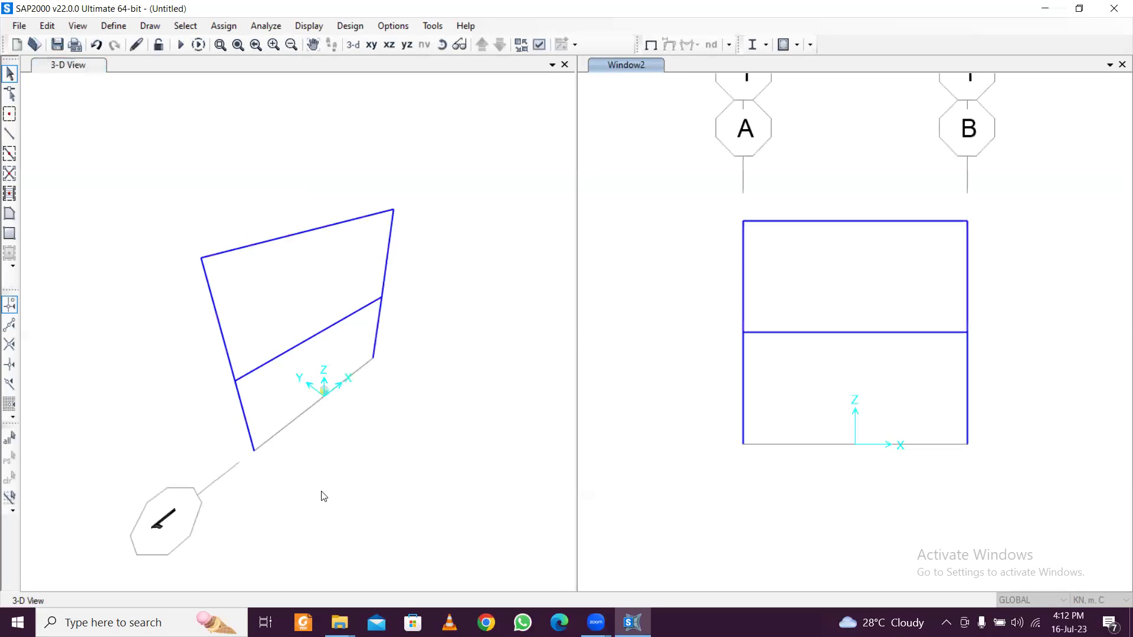
drag(223, 438, 304, 490)
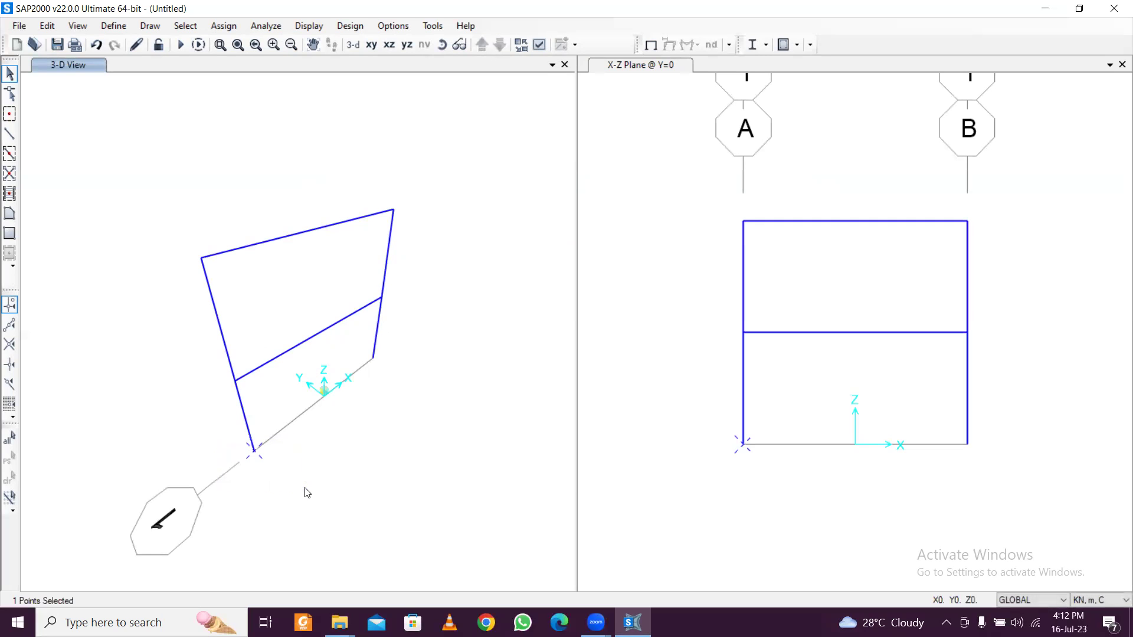
click(223, 25)
click(223, 25)
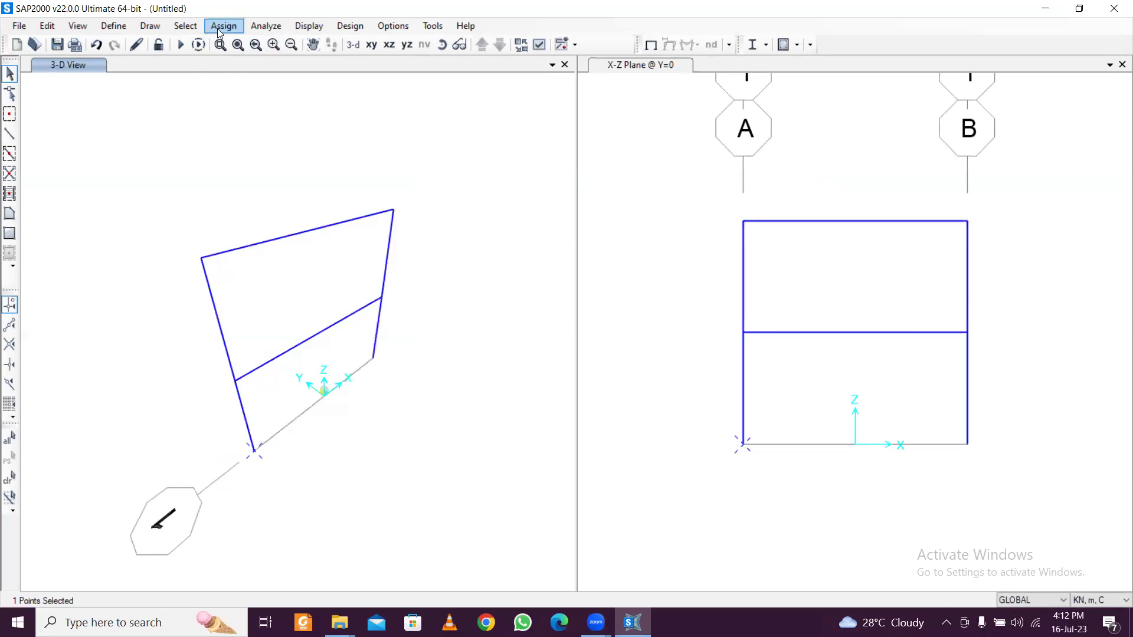
click(225, 26)
mouse_move(268, 43)
click(455, 43)
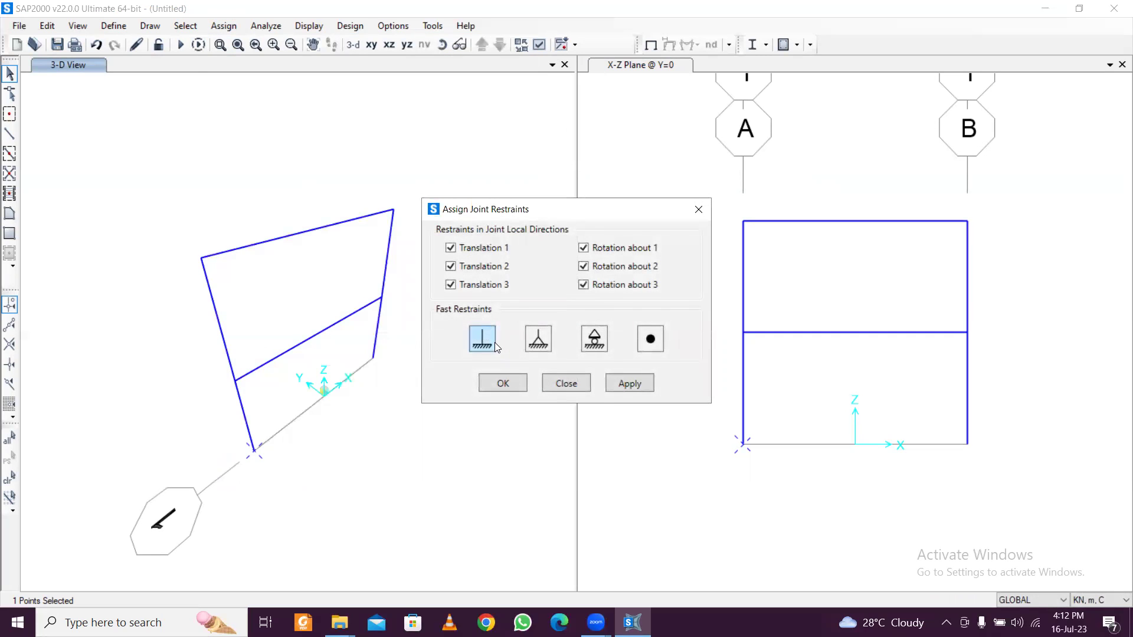
click(649, 384)
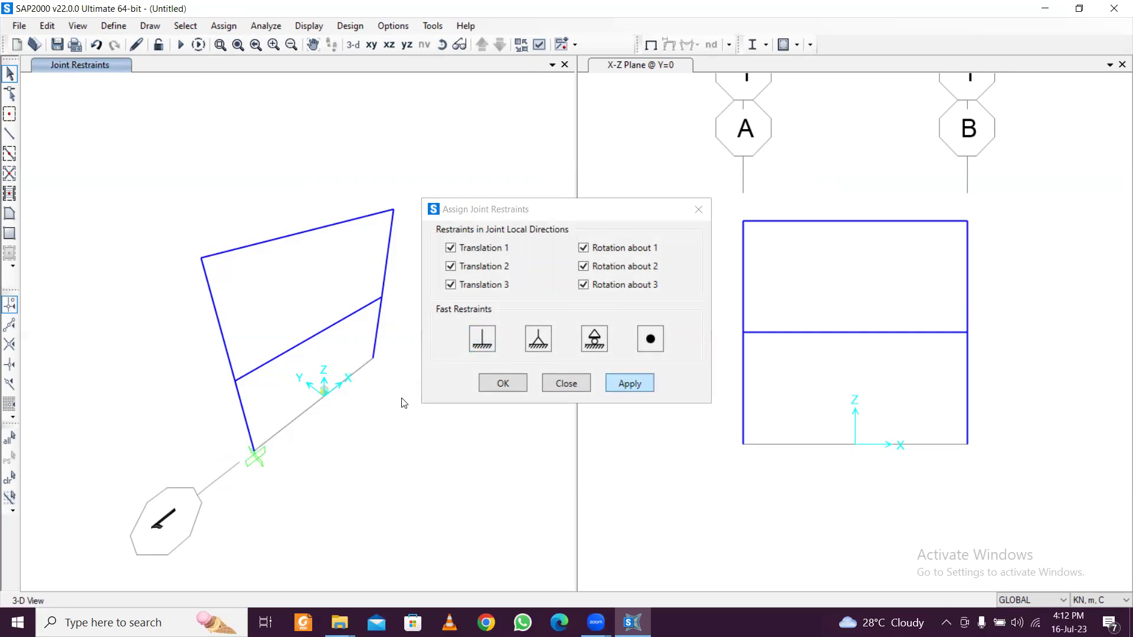
Step: Give the bottom-right base joint a pinned support
click(373, 358)
click(539, 340)
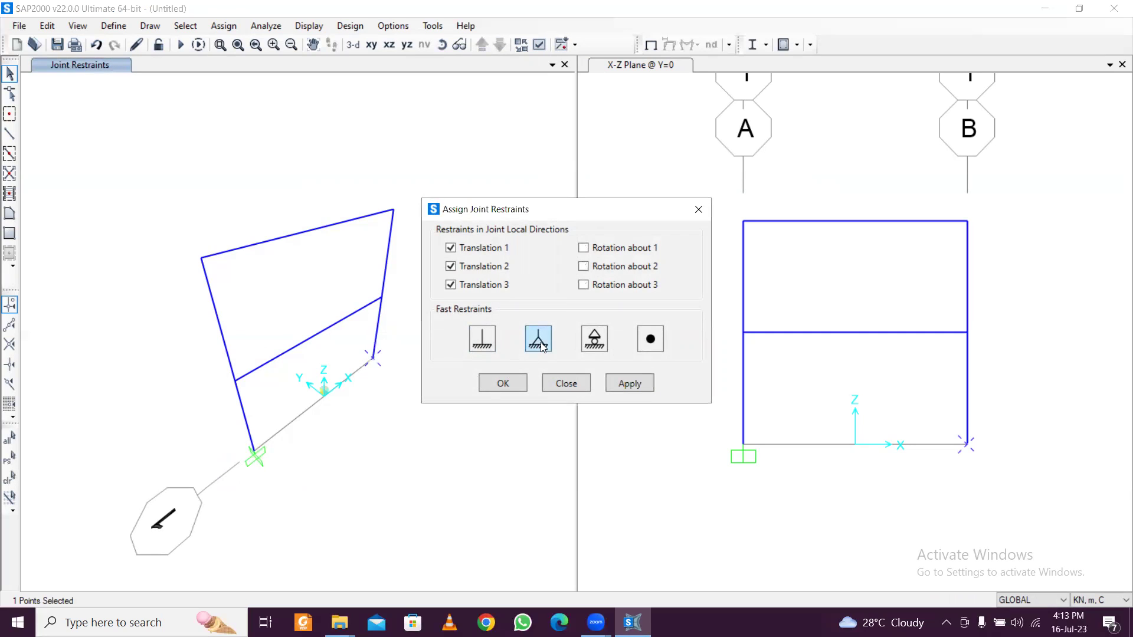
click(640, 384)
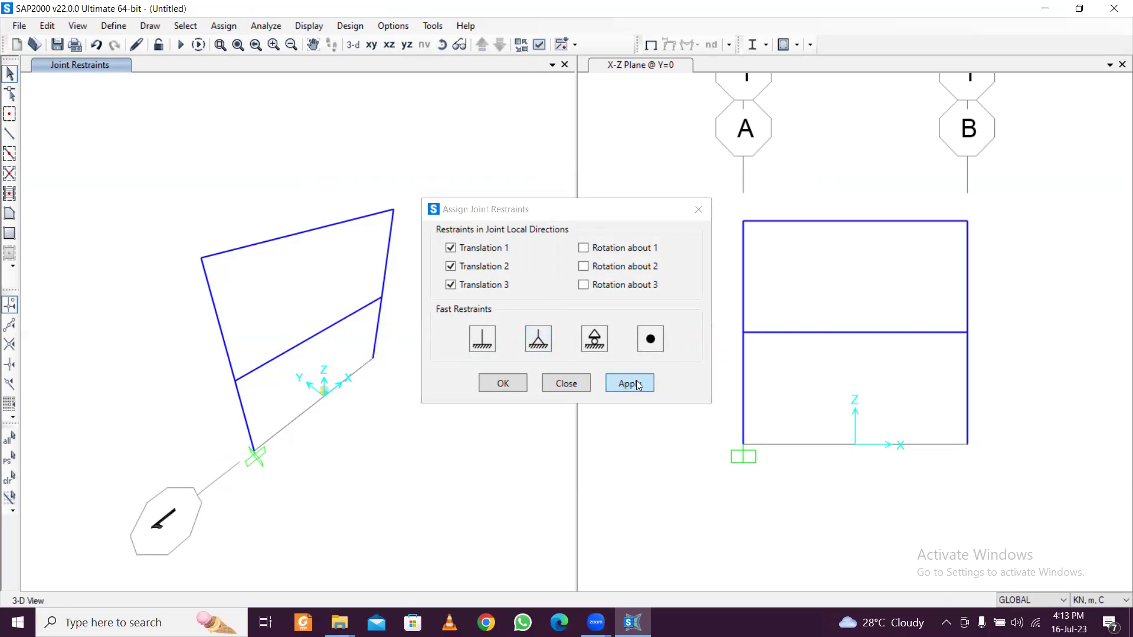
click(500, 384)
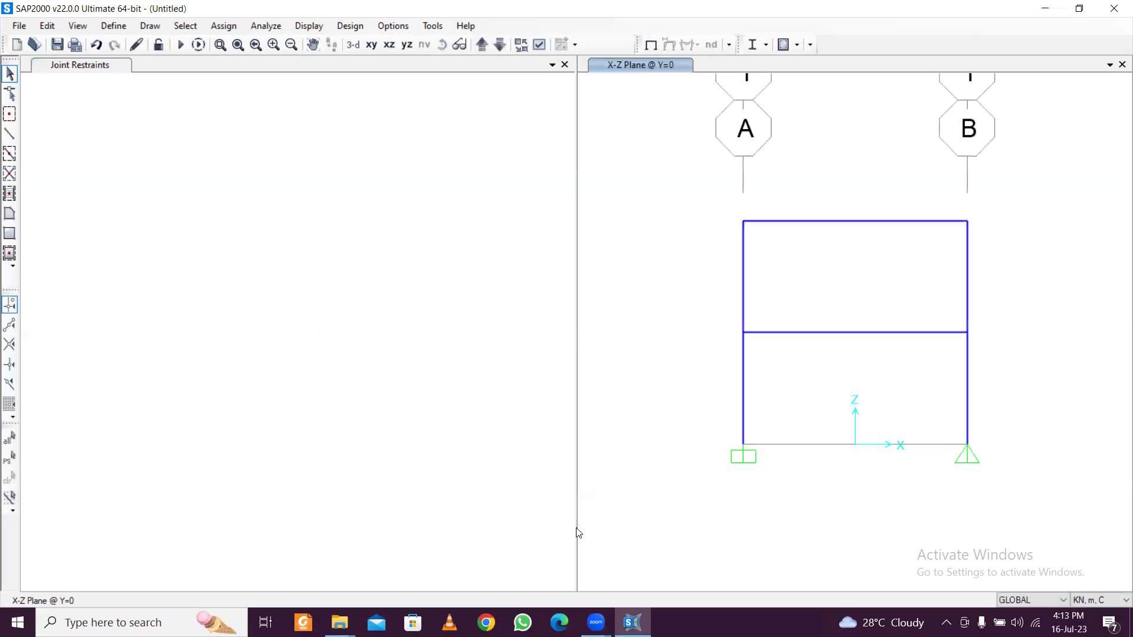
Step: Select the top-storey beam in the X-Z elevation and show the Frame Loads options
click(321, 278)
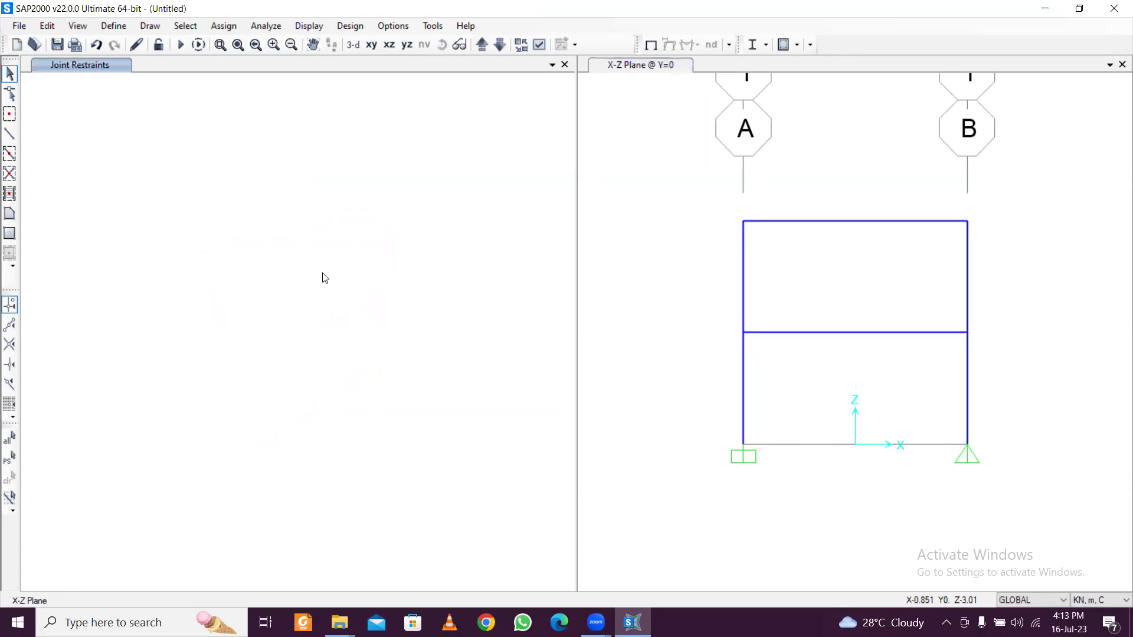
click(394, 223)
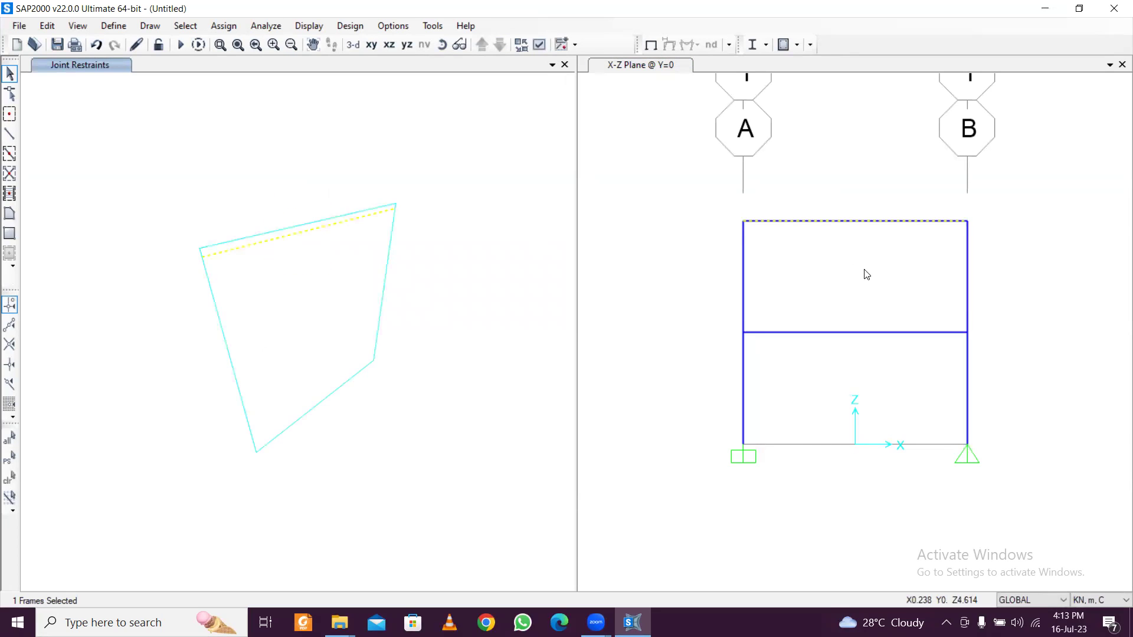
drag(888, 269, 812, 179)
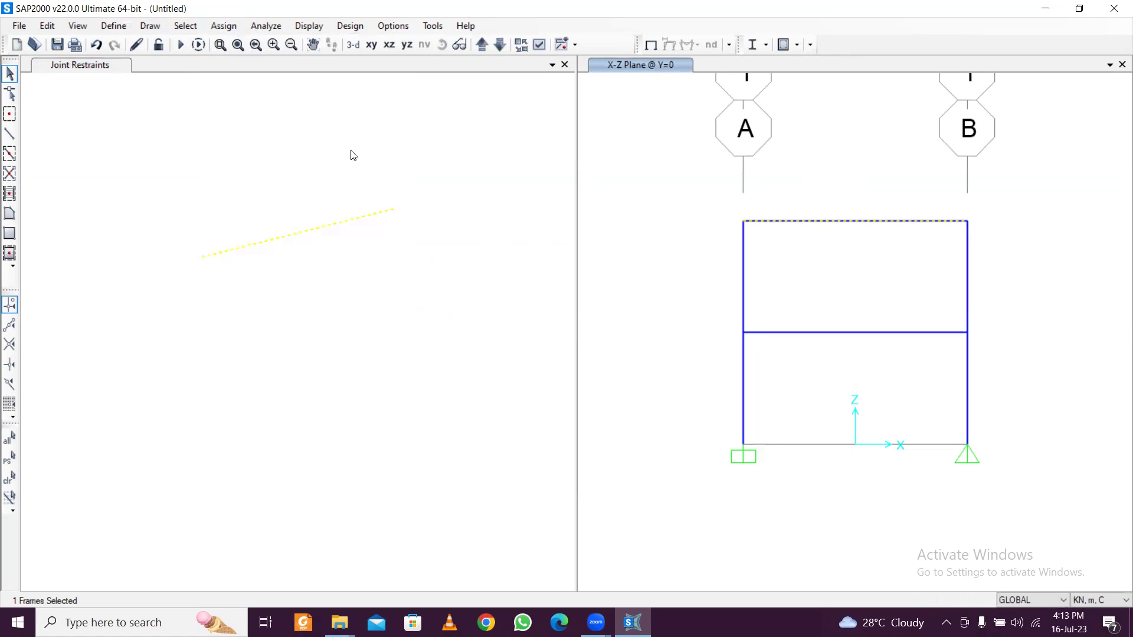
click(224, 25)
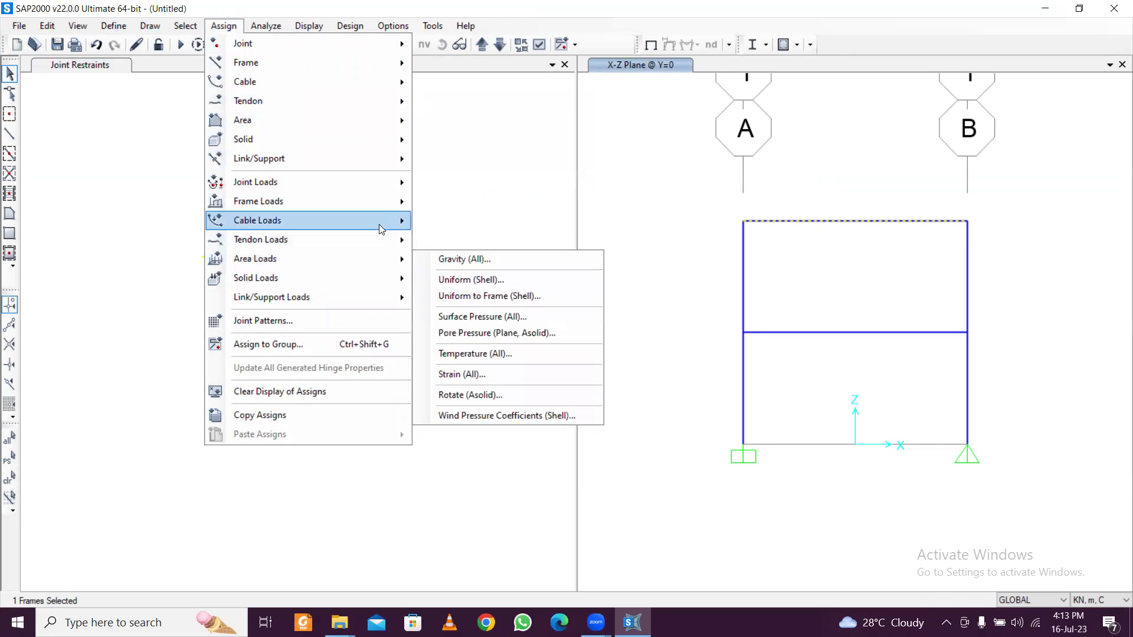
mouse_move(392, 202)
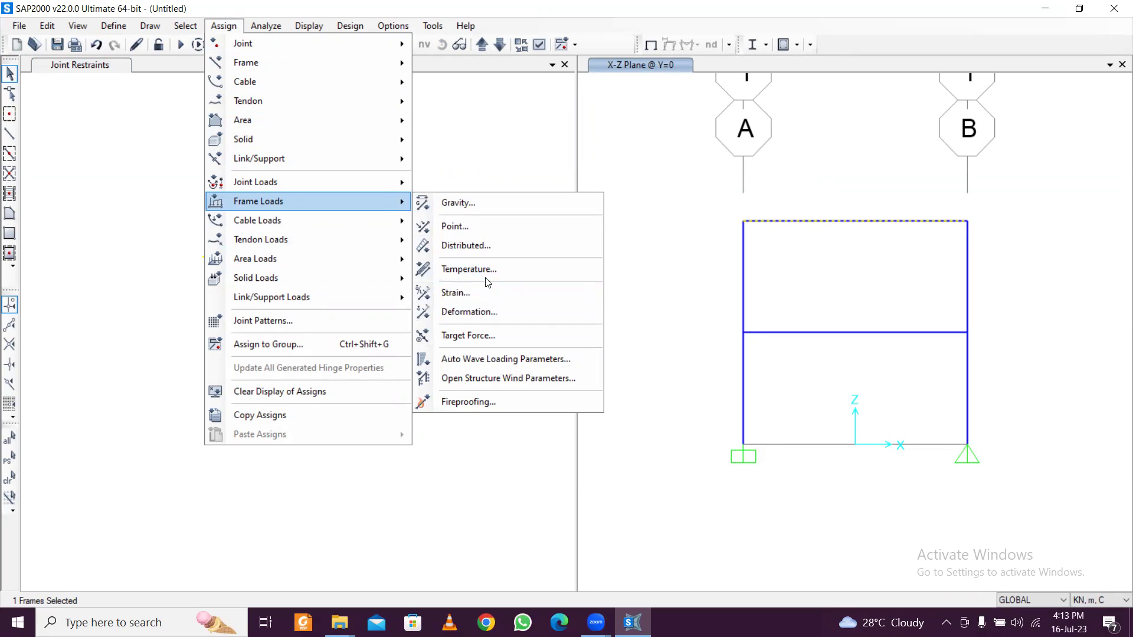
Step: Give the top beam a triangular DEAD load of 10 kN/m at its start, with relative distances 2 and 3 set to 1
click(492, 247)
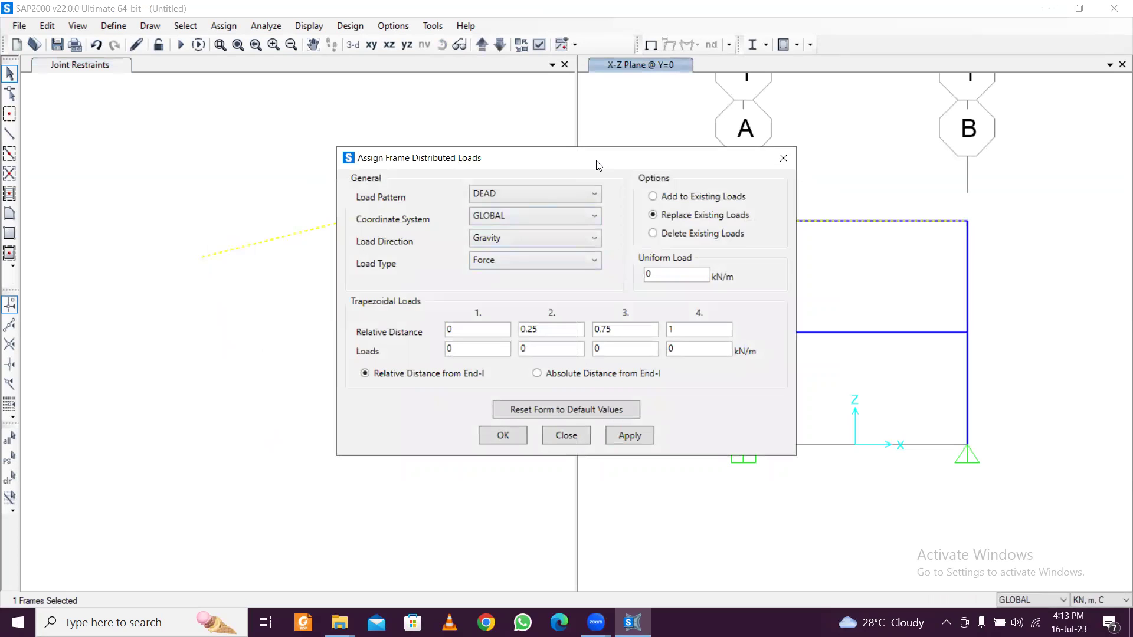
drag(597, 164, 376, 161)
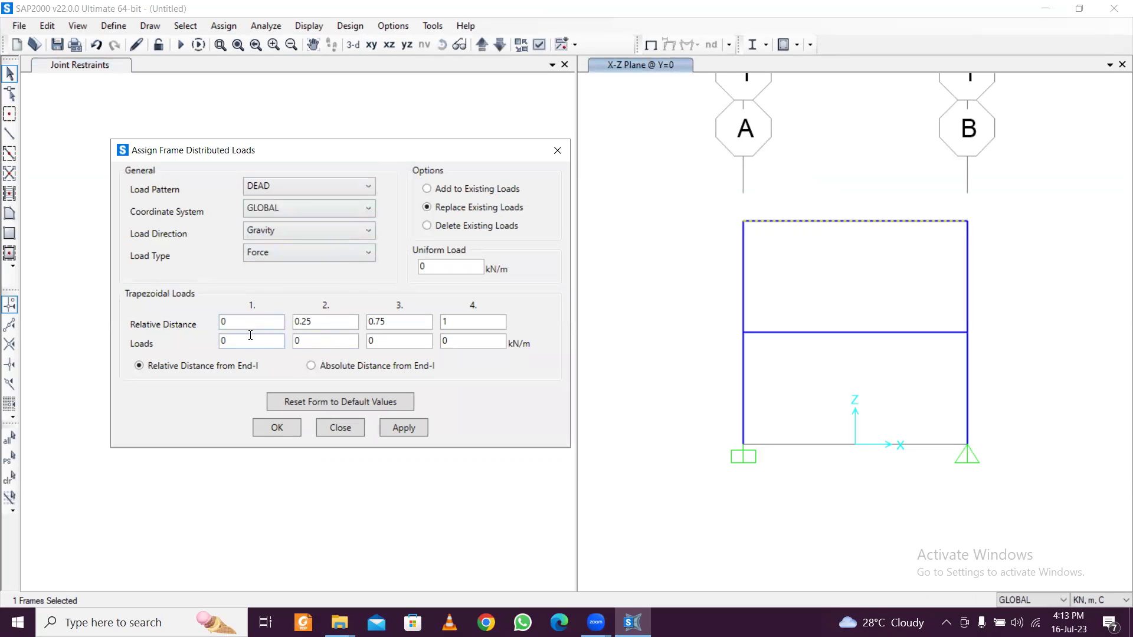
double_click(269, 319)
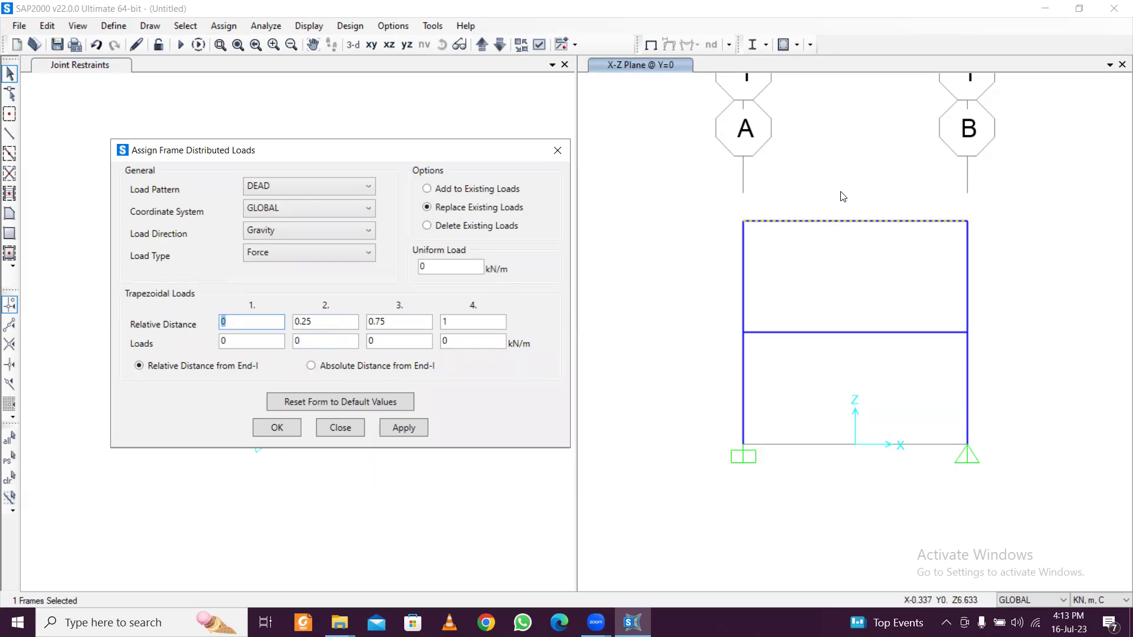
click(254, 341)
text(10)
drag(341, 325, 240, 319)
text(1)
key(Tab)
text(1)
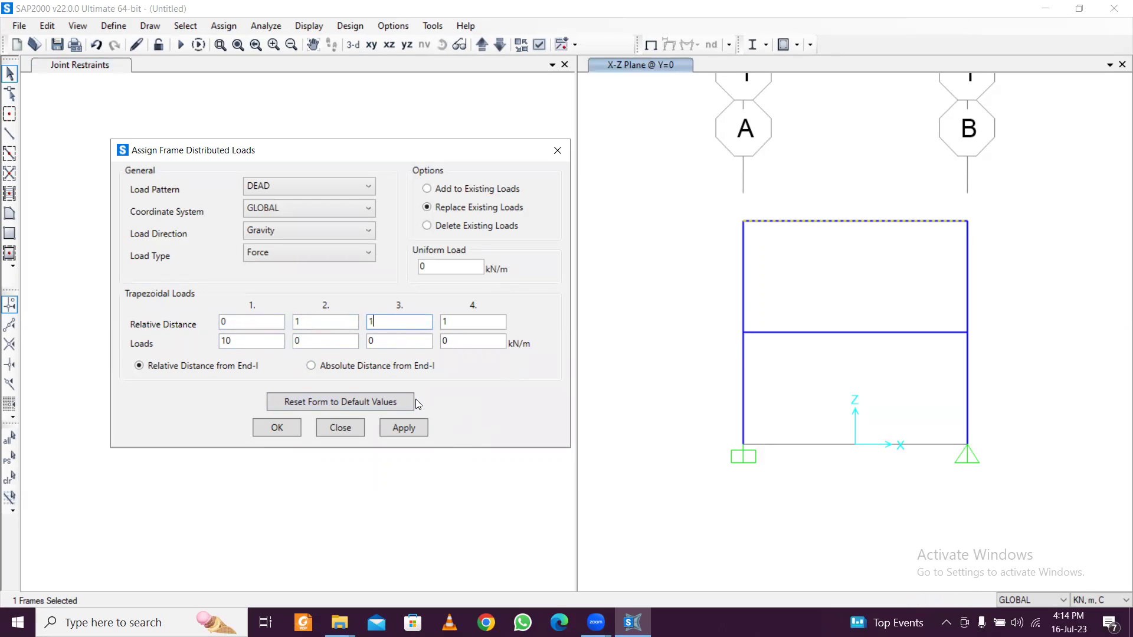
click(409, 431)
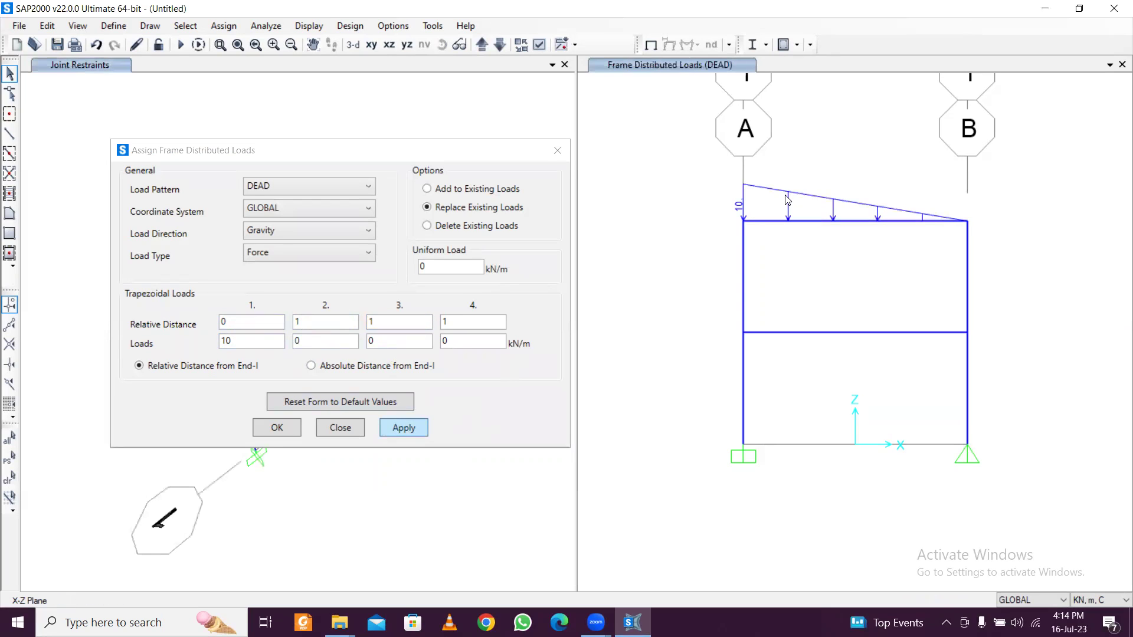
click(785, 200)
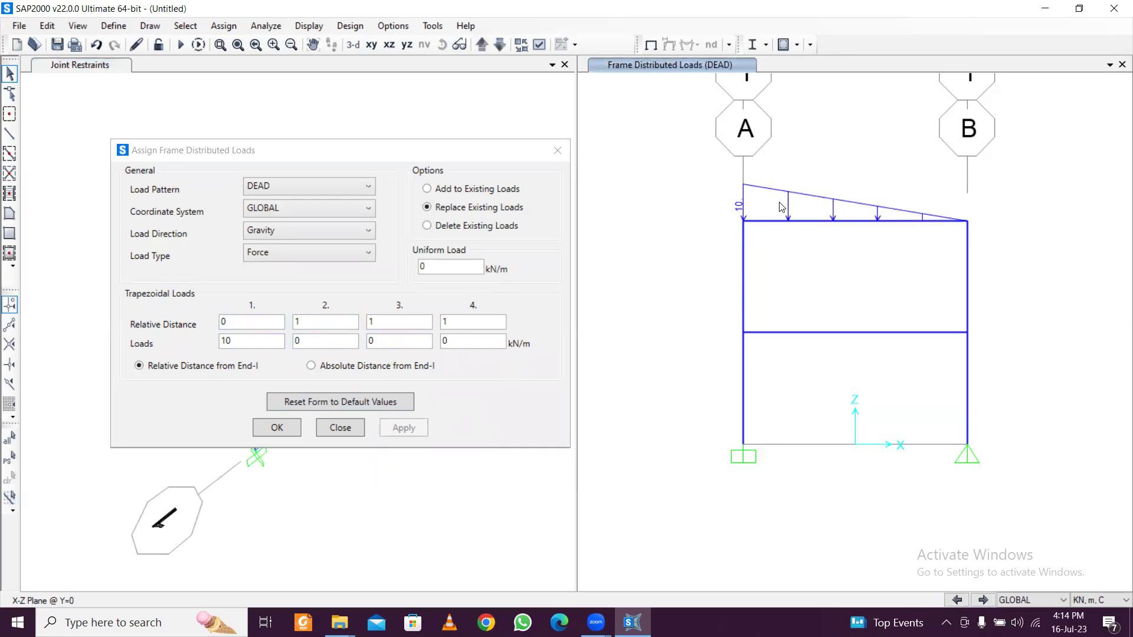
Step: Select the upper and lower right columns and reset the previous beam load values
click(420, 153)
drag(420, 153, 719, 159)
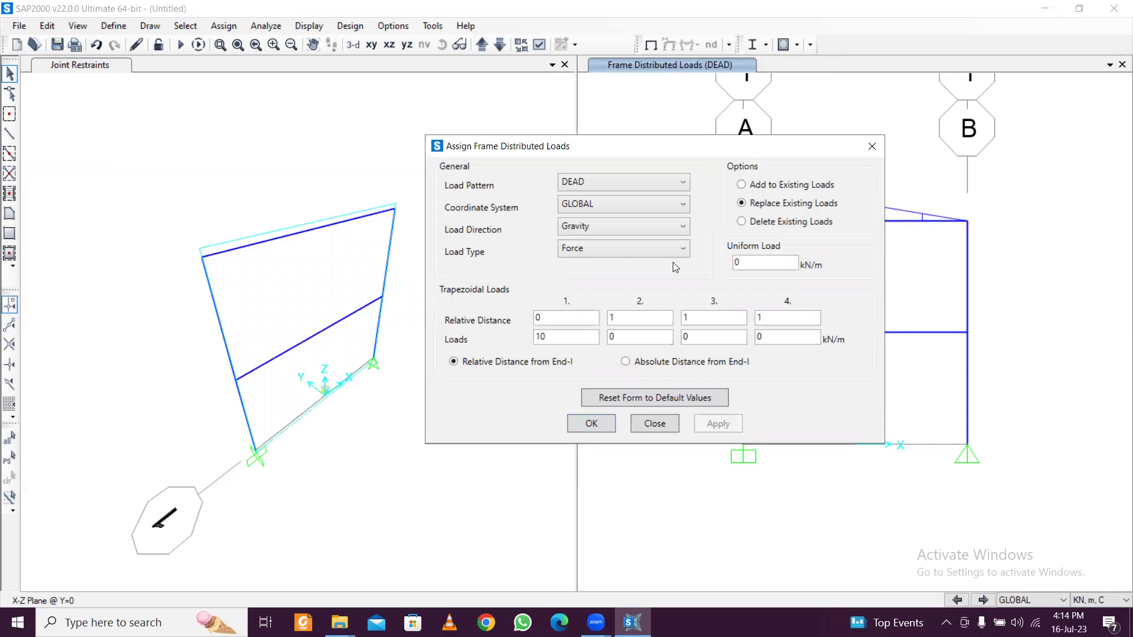
drag(708, 153, 367, 130)
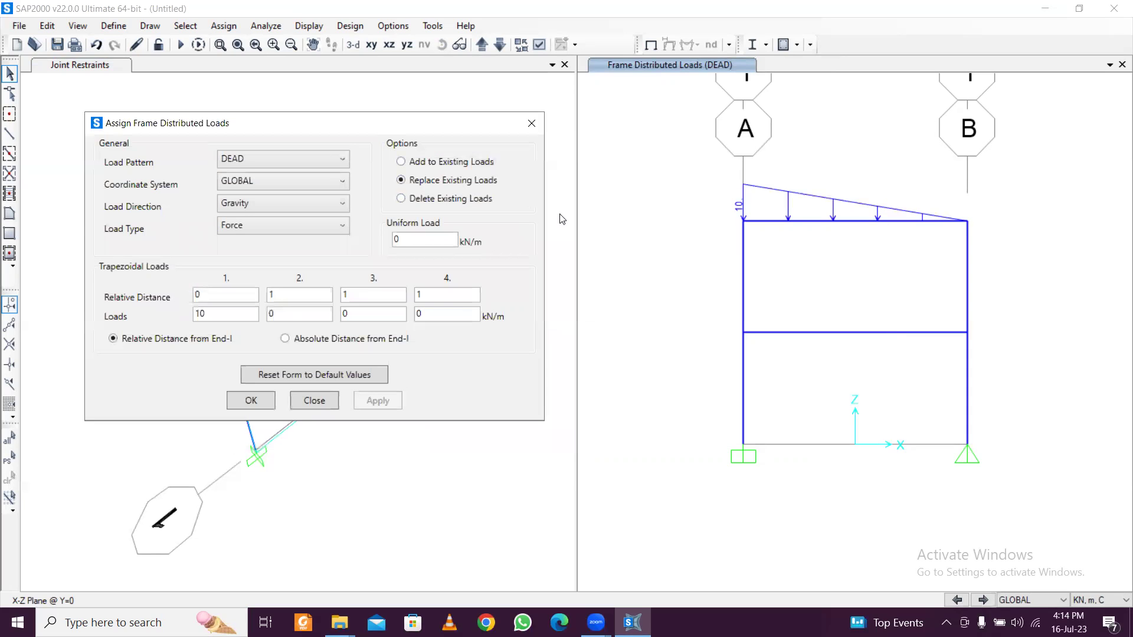
drag(1072, 299, 891, 267)
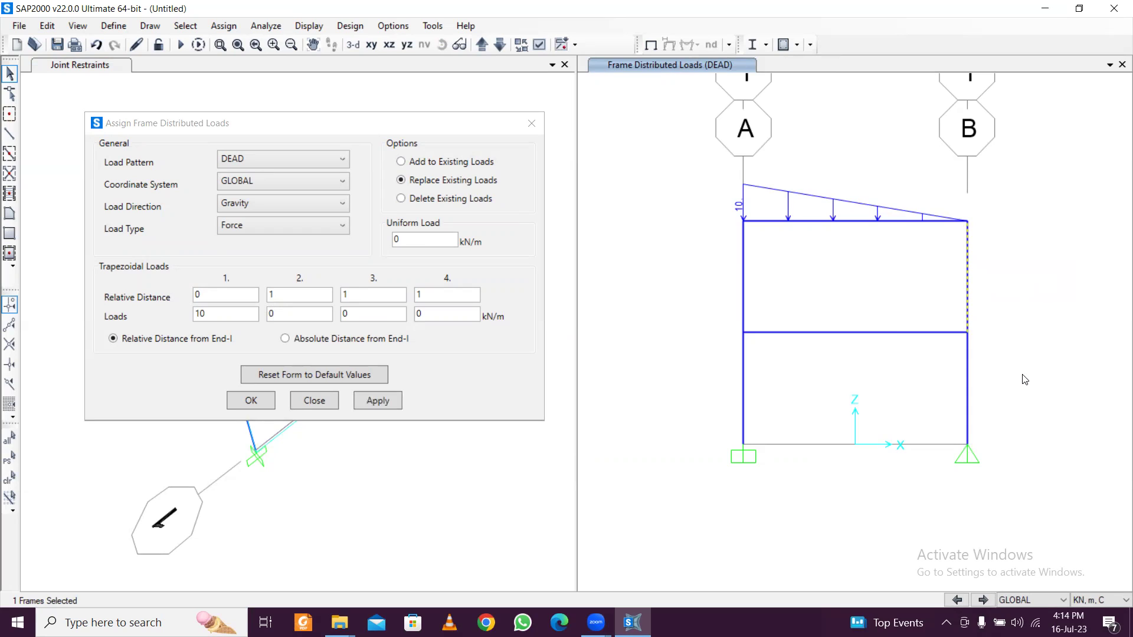
drag(1020, 378, 918, 354)
drag(229, 312, 112, 314)
text(0)
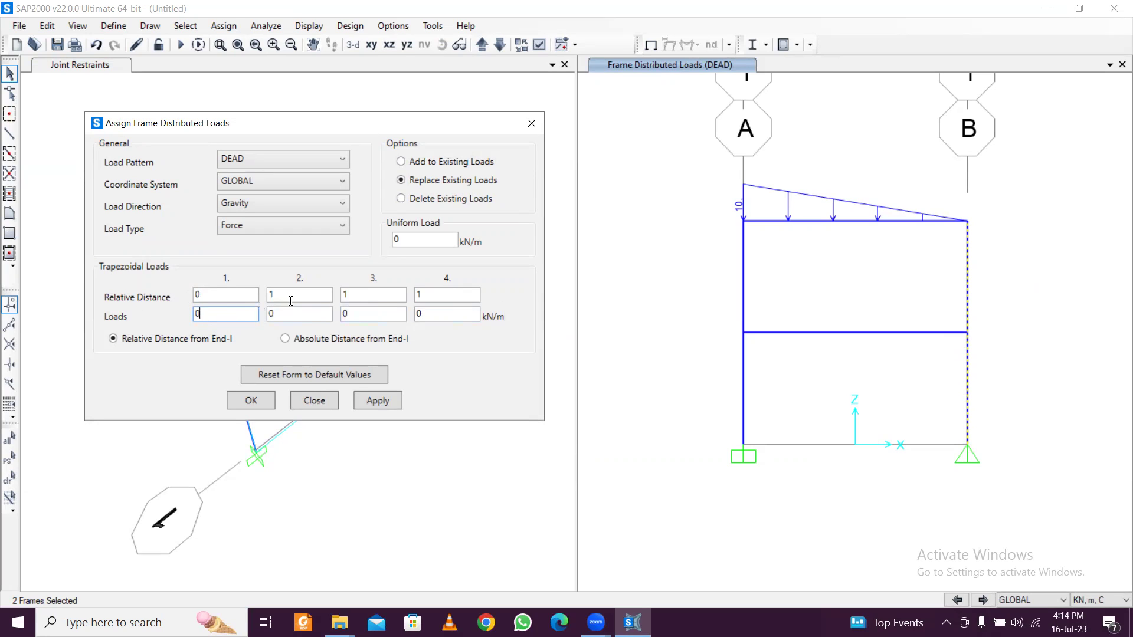
double_click(406, 238)
text(1)
drag(411, 131, 865, 175)
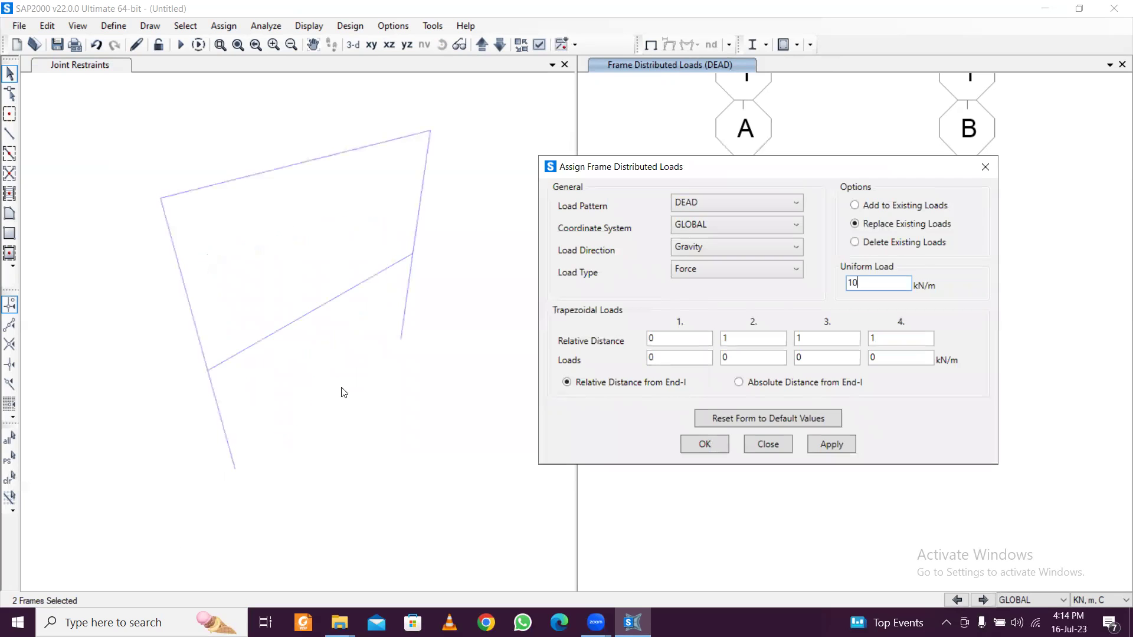
scroll(336, 388, up, 2)
scroll(333, 390, up, 2)
Step: Apply a uniform -10 kN/m load along global X to the selected right columns
click(365, 397)
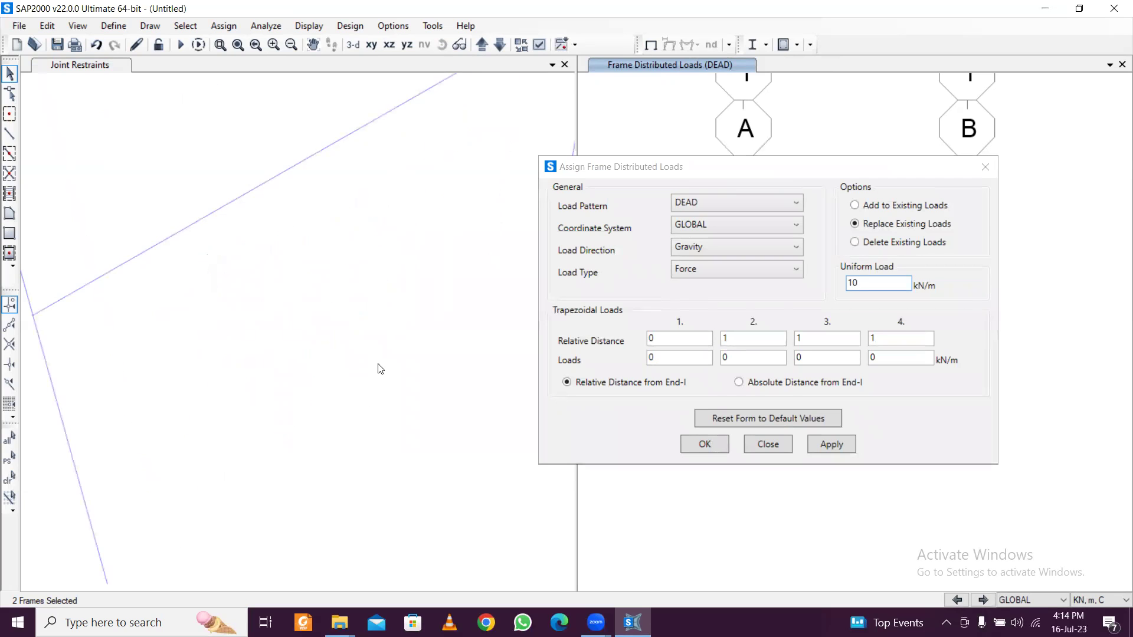
scroll(413, 389, down, 5)
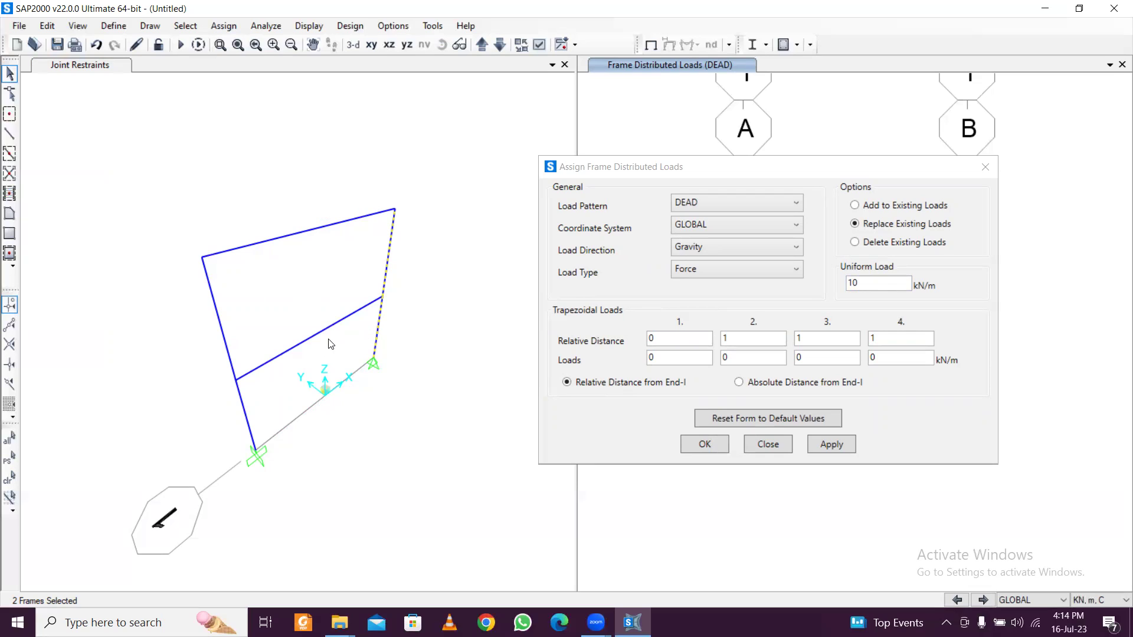
click(735, 225)
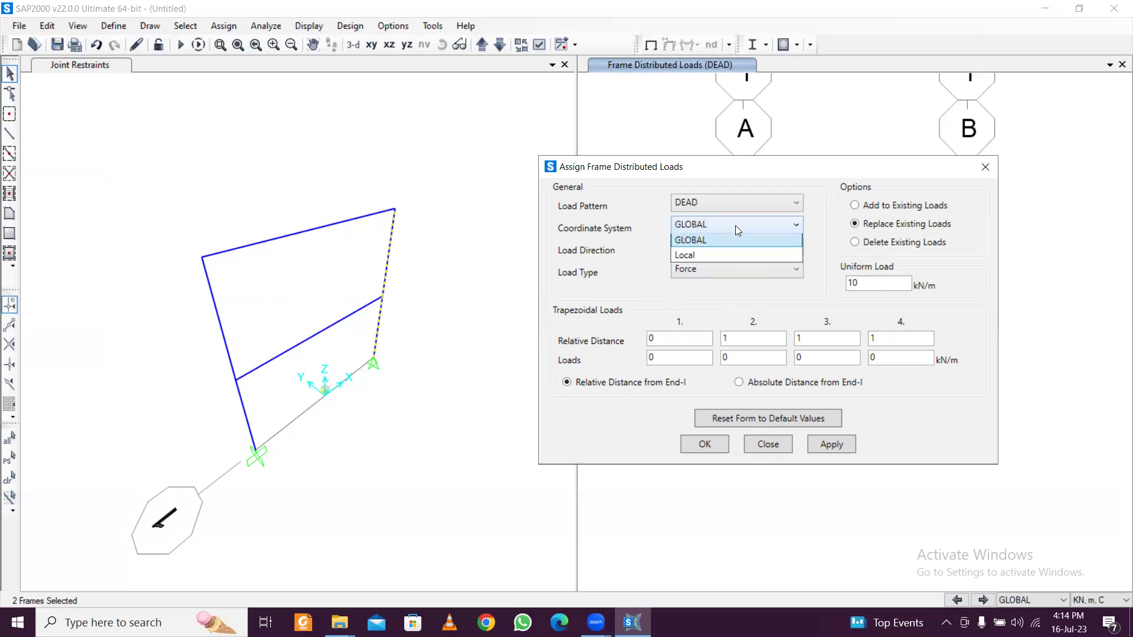
click(735, 226)
click(720, 244)
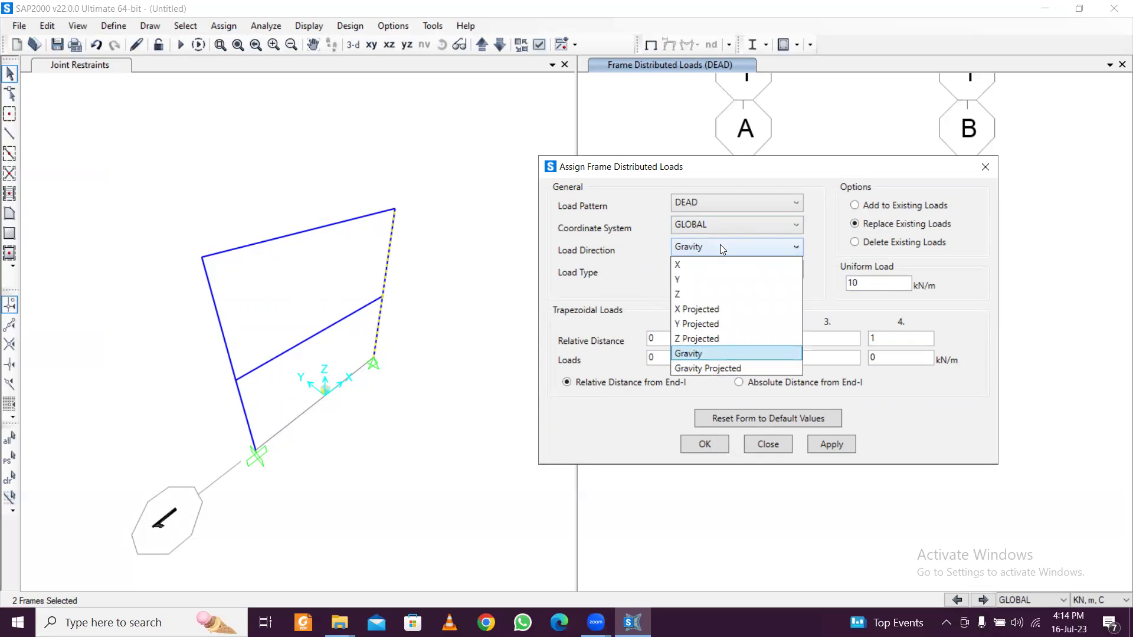
click(715, 265)
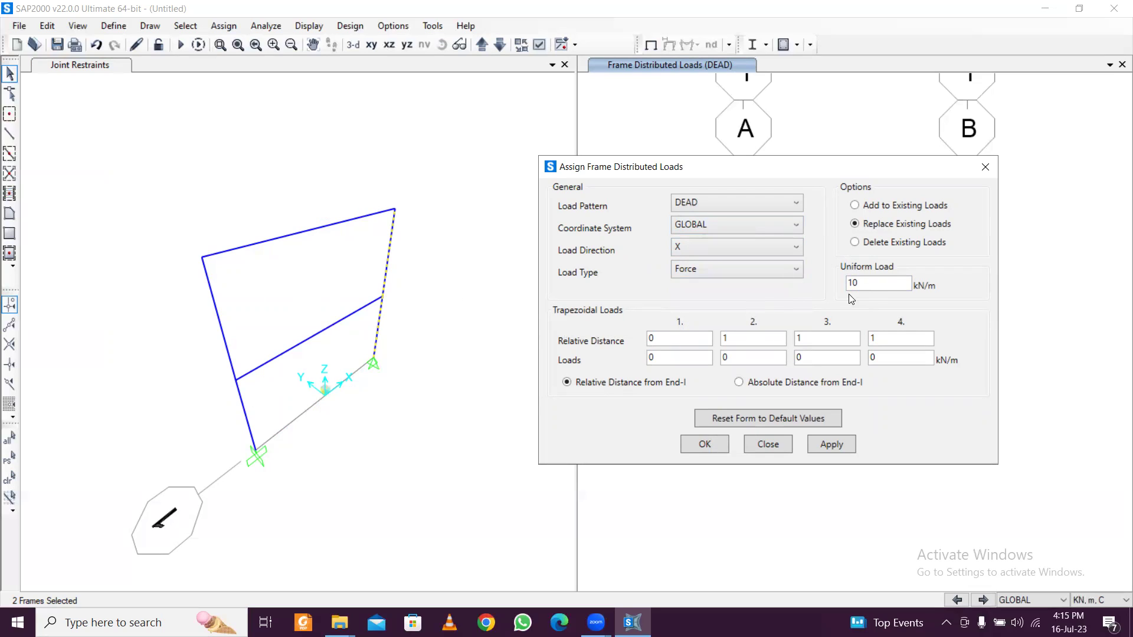
drag(865, 285, 782, 280)
text(-10)
click(839, 451)
Step: Reapply the -10 kN/m global X uniform load to the right column
drag(857, 171, 425, 169)
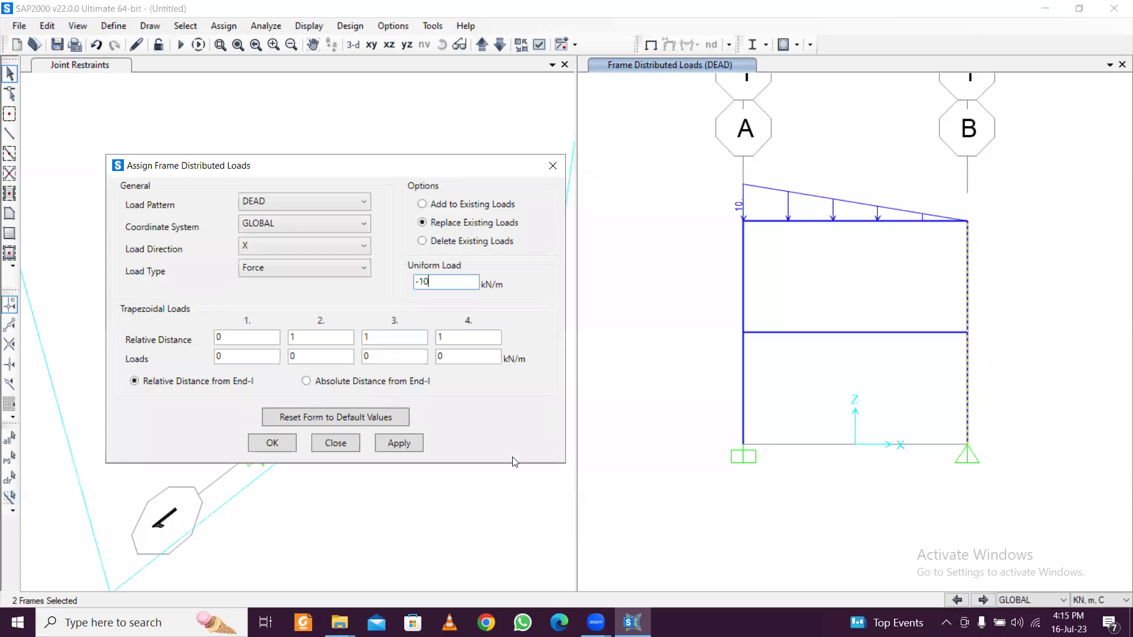
click(406, 444)
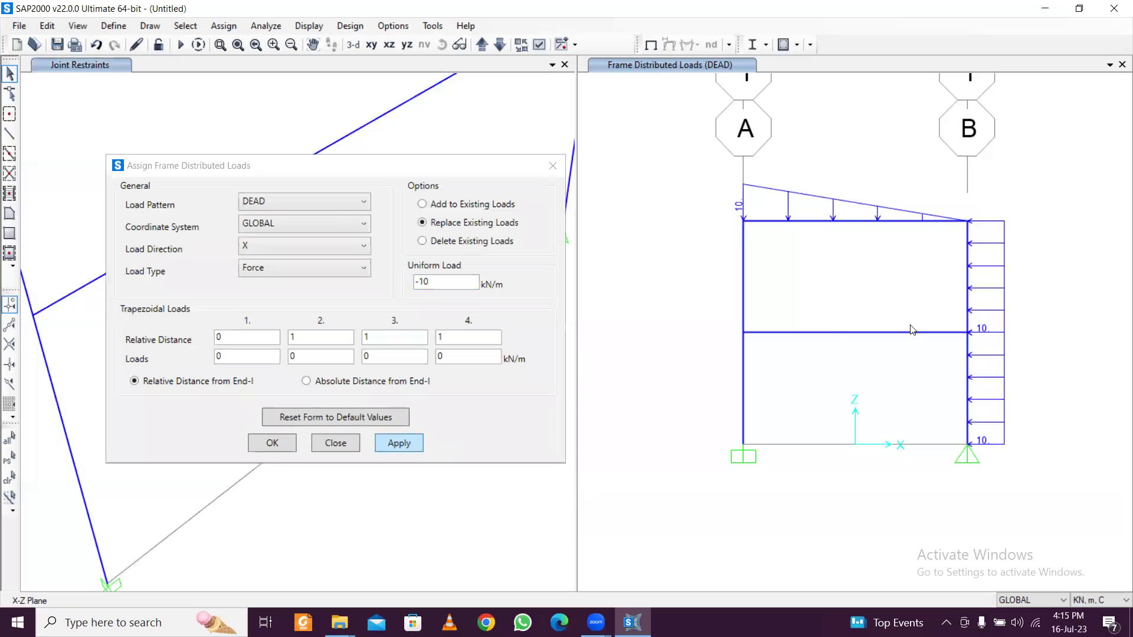
click(452, 175)
drag(452, 175, 951, 210)
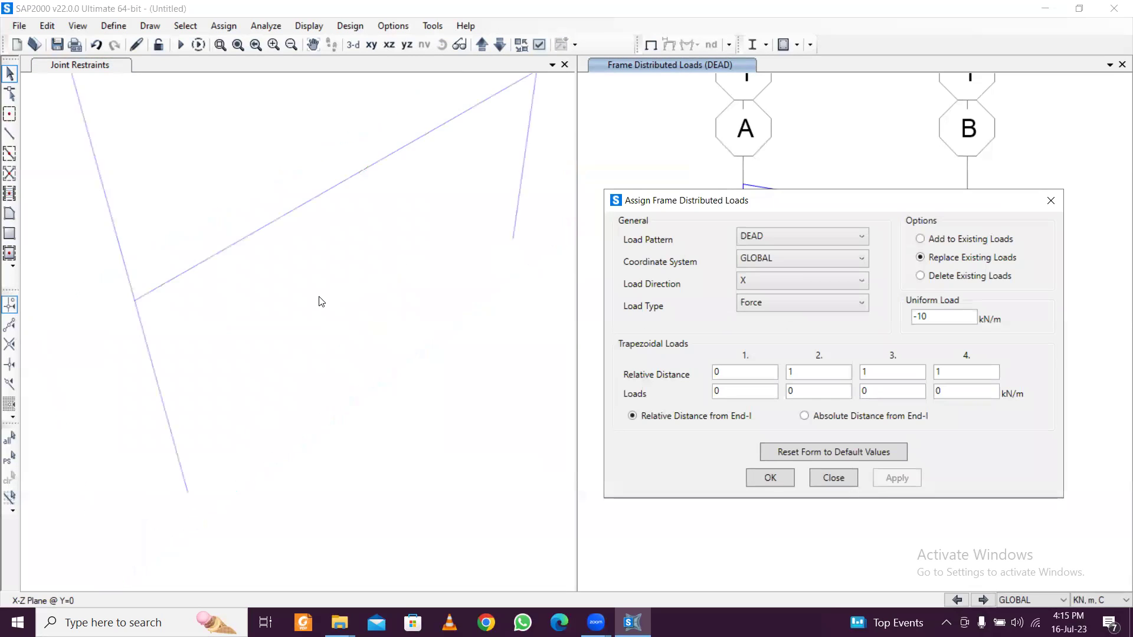
click(294, 315)
scroll(321, 328, down, 5)
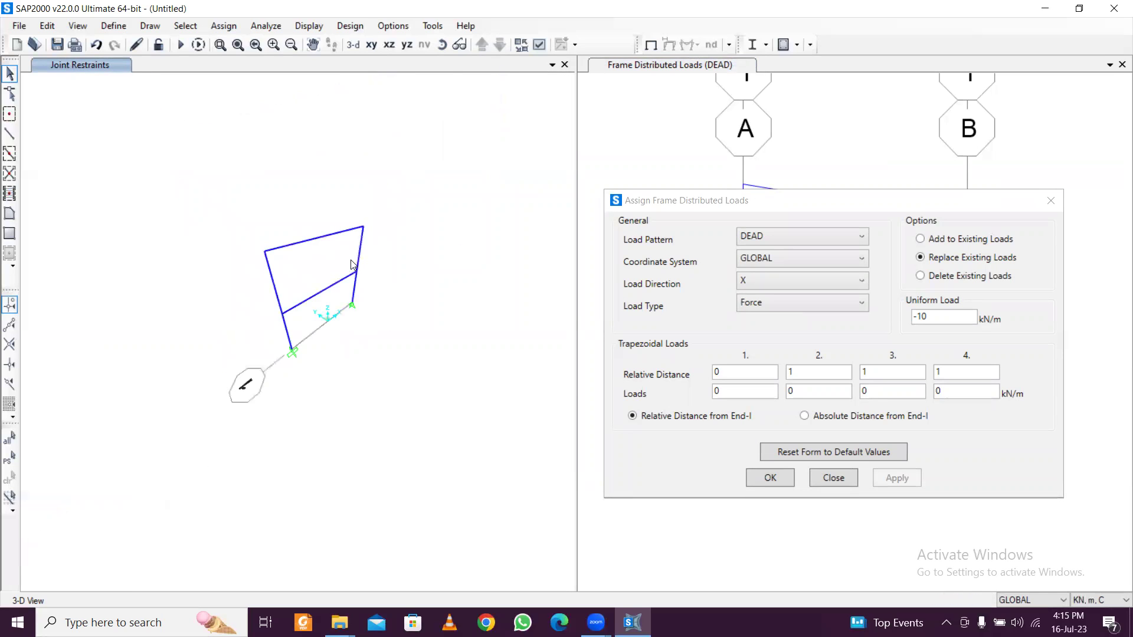
Step: Select the left column in the frame elevation
click(820, 208)
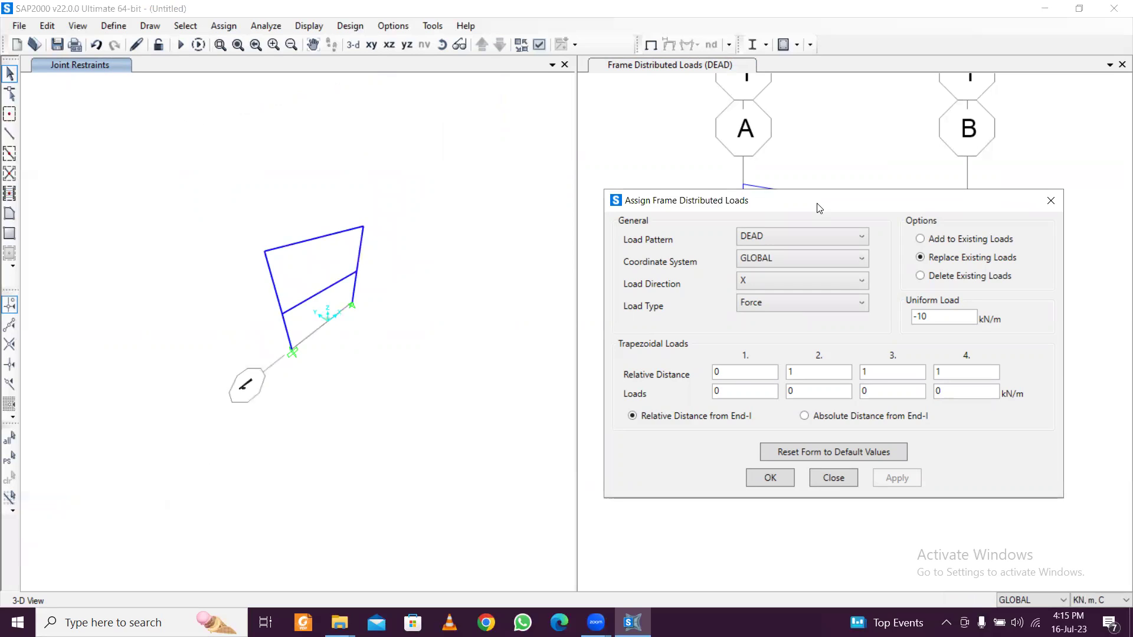
drag(820, 208, 377, 194)
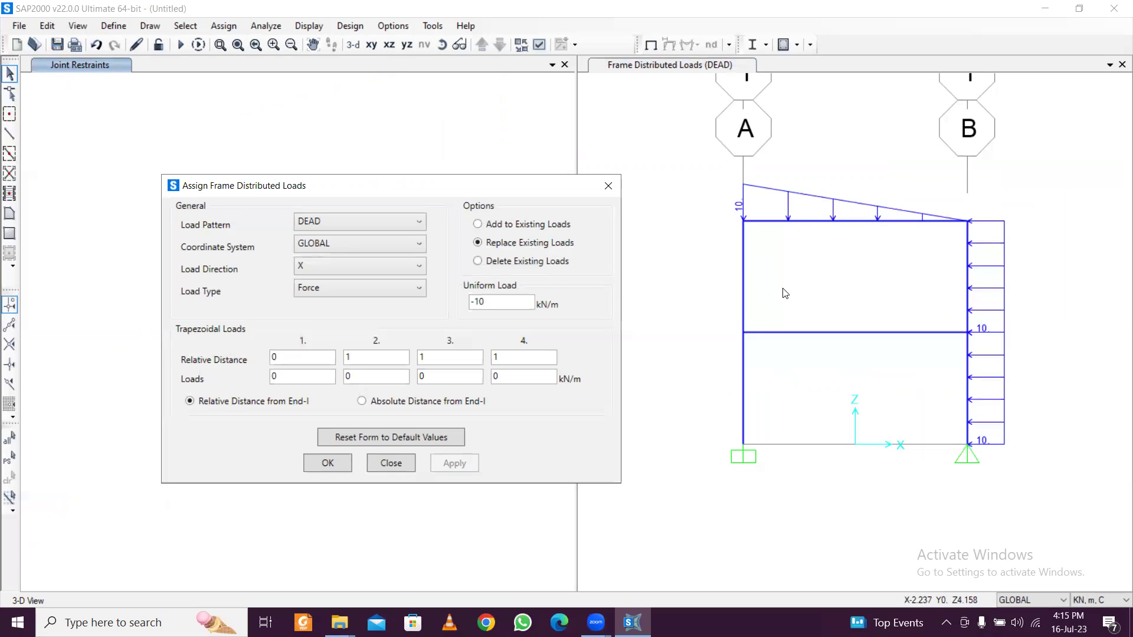
drag(784, 293, 718, 264)
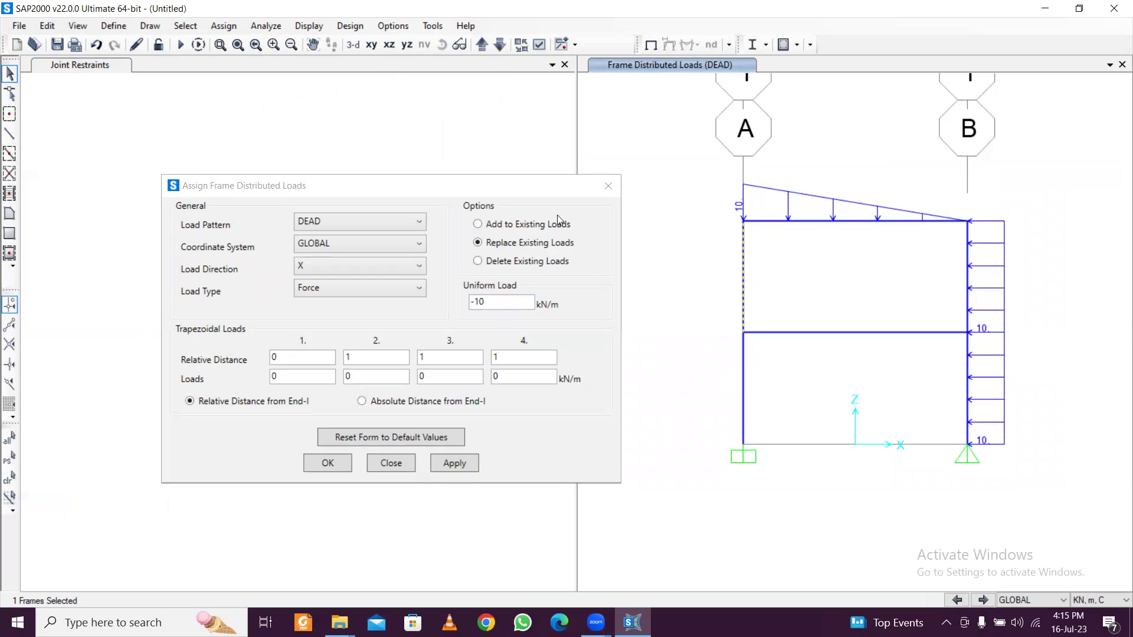
Step: Switch to frame point loads and set the second load position to 0.5 relative distance
click(604, 190)
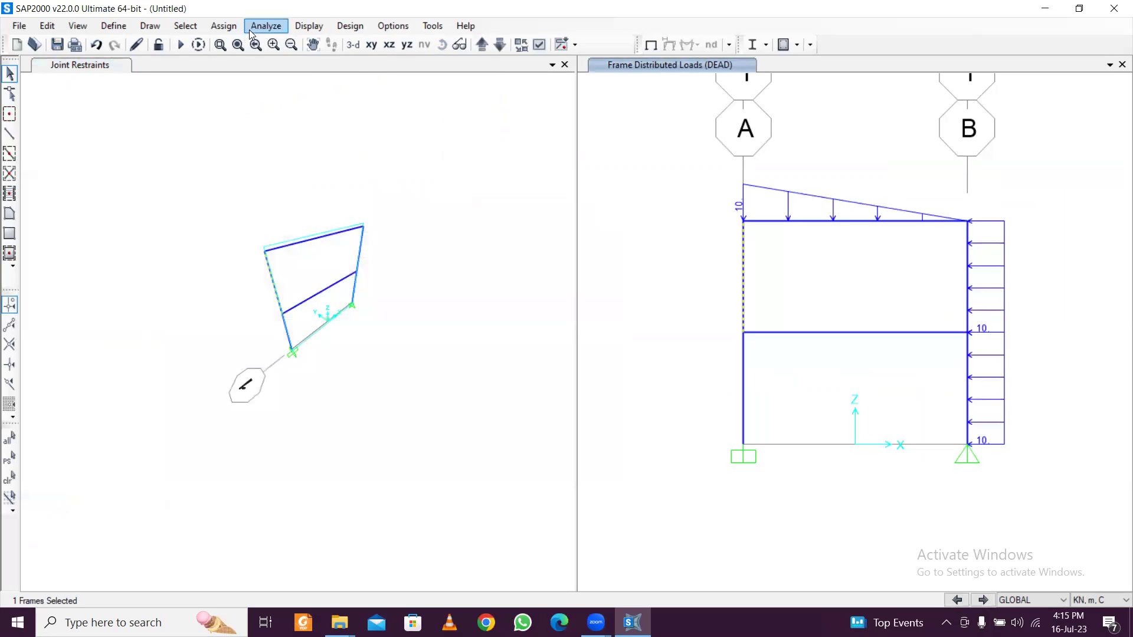
click(224, 26)
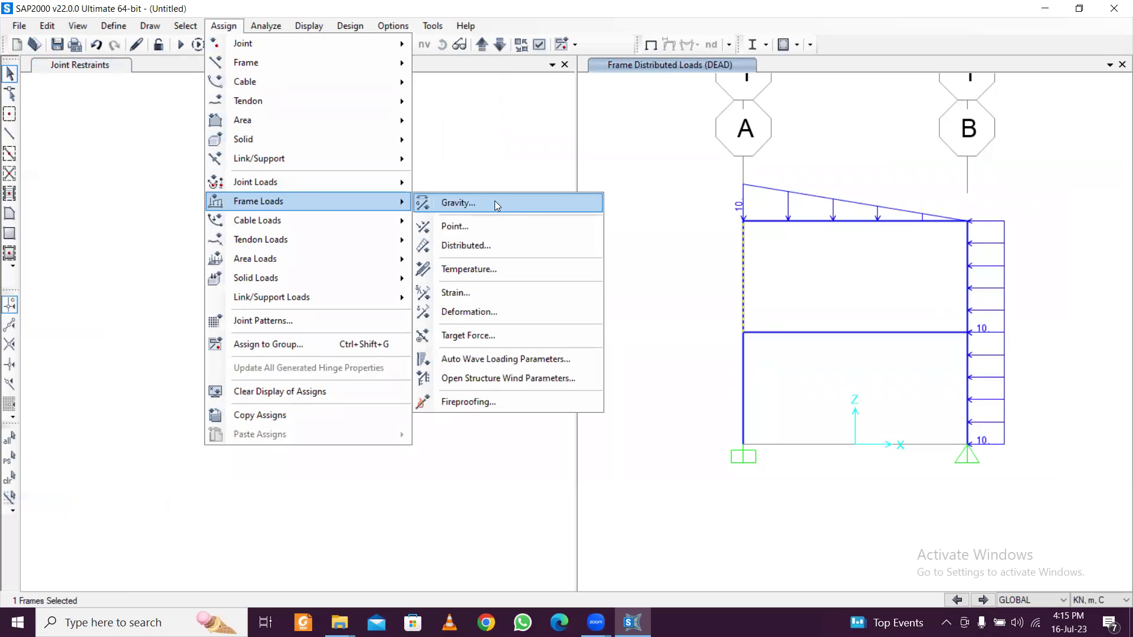
click(480, 235)
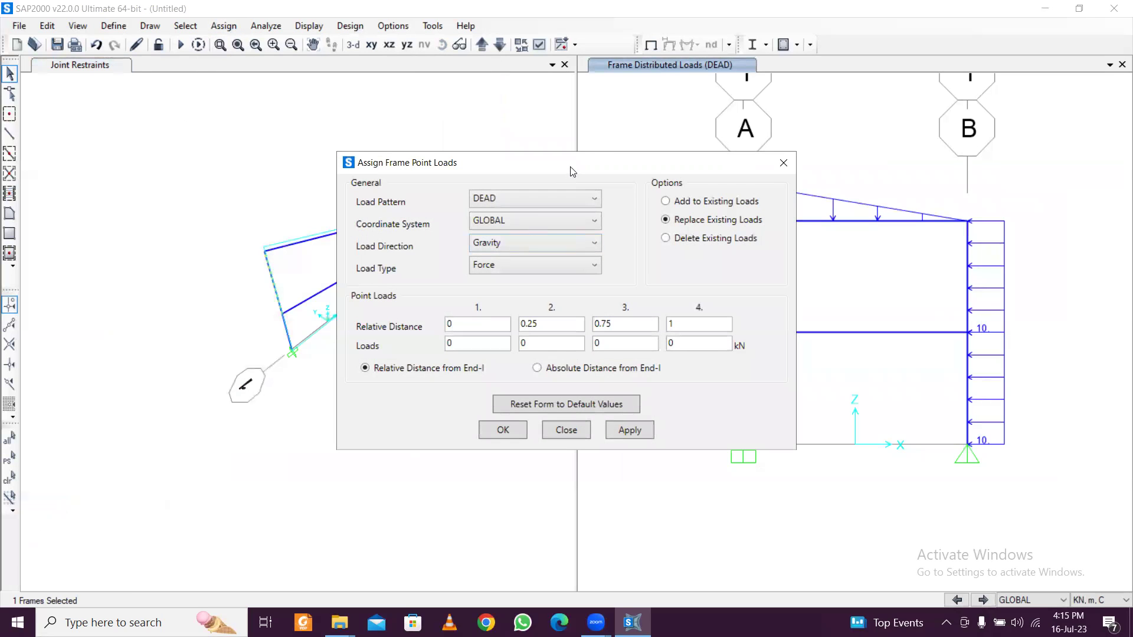
drag(590, 164, 349, 168)
double_click(309, 332)
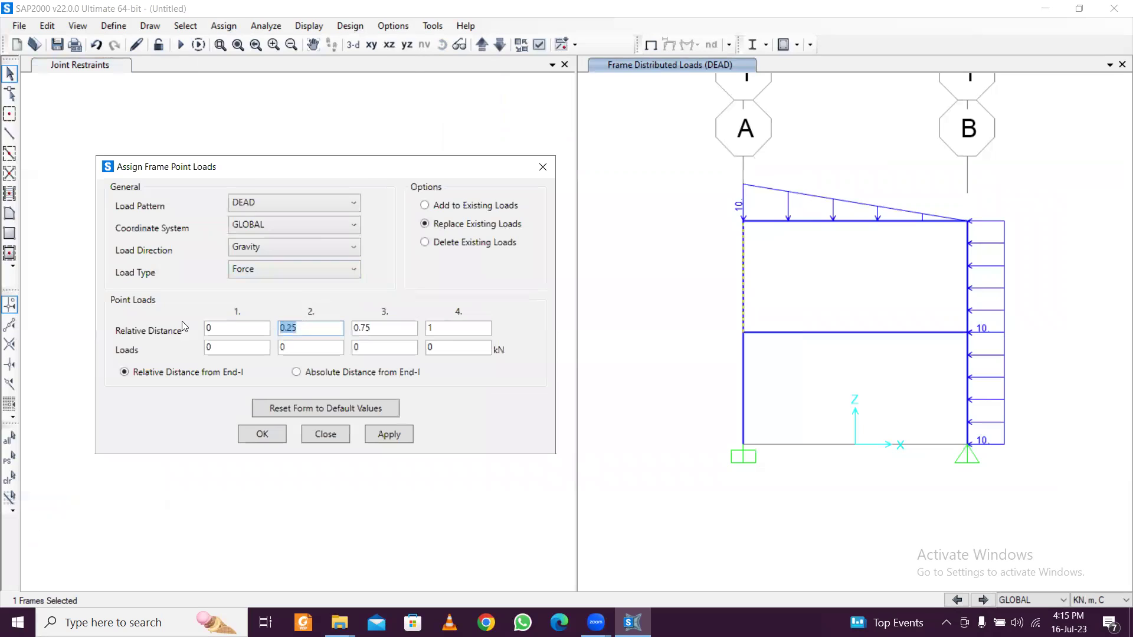
text(.5)
click(289, 348)
double_click(297, 347)
Step: Apply the 5 kN point load along global X at mid-length of the left column
drag(381, 169, 843, 171)
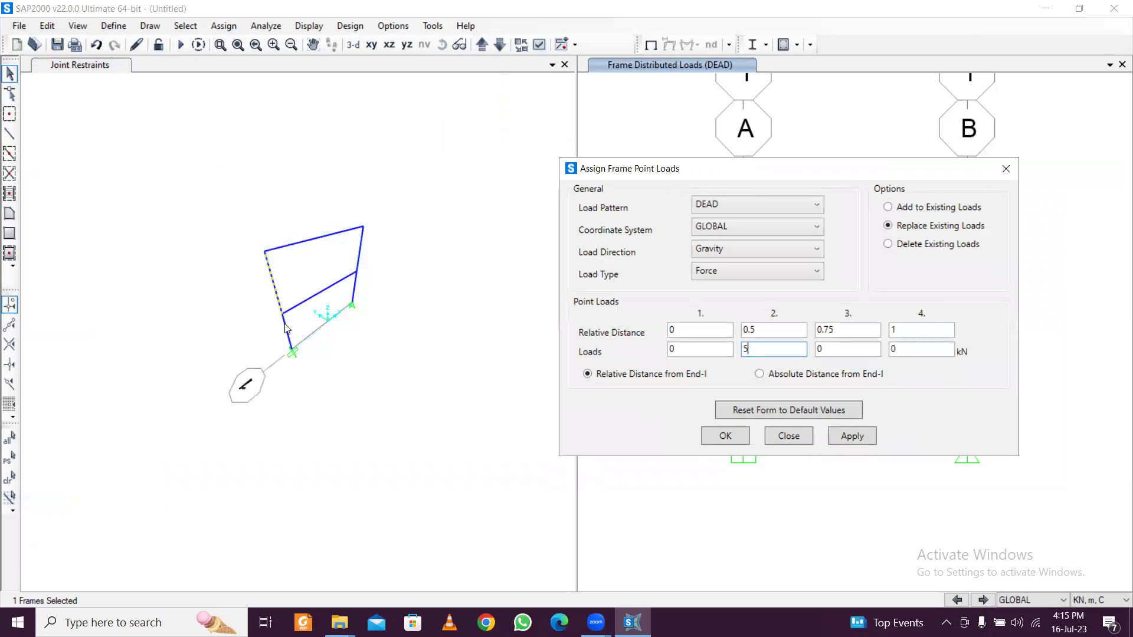
scroll(337, 319, up, 3)
click(363, 291)
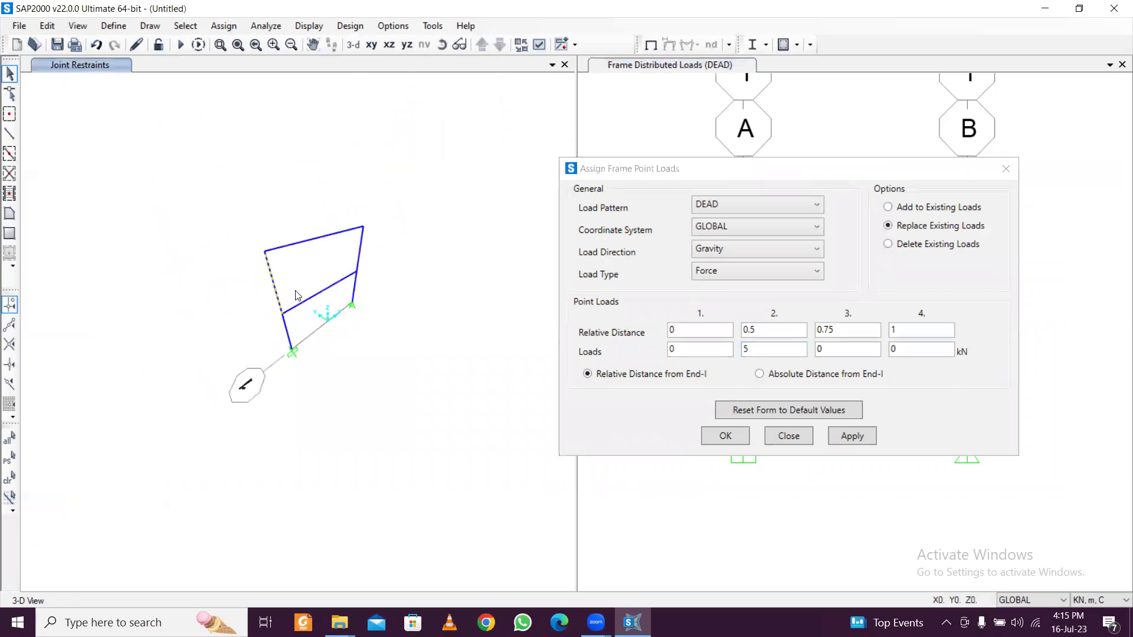
scroll(322, 319, up, 4)
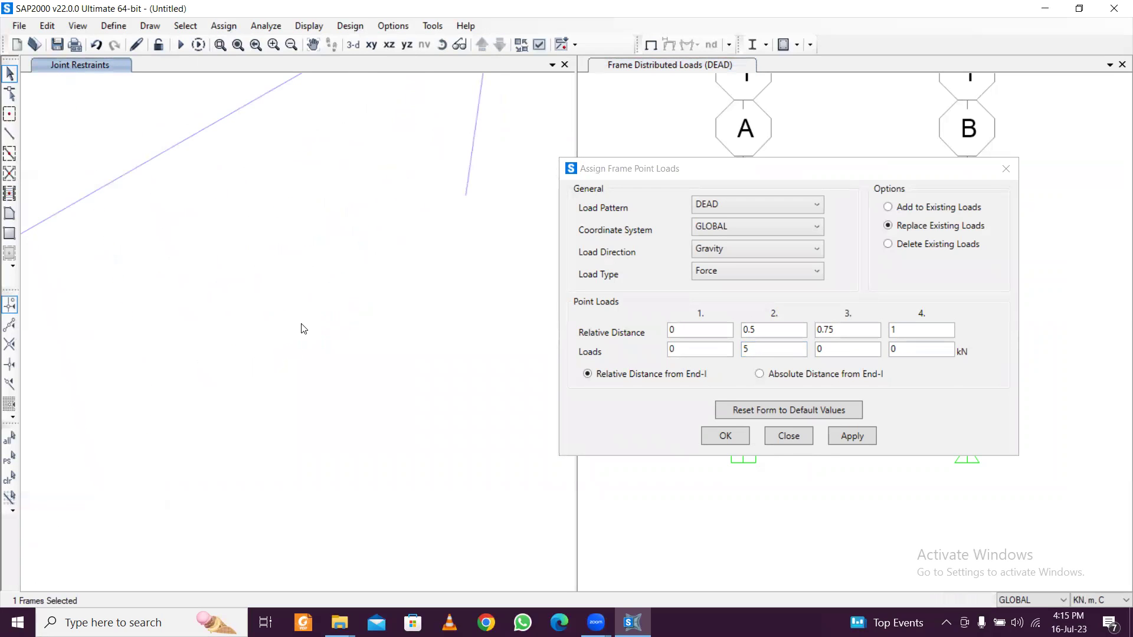
click(303, 323)
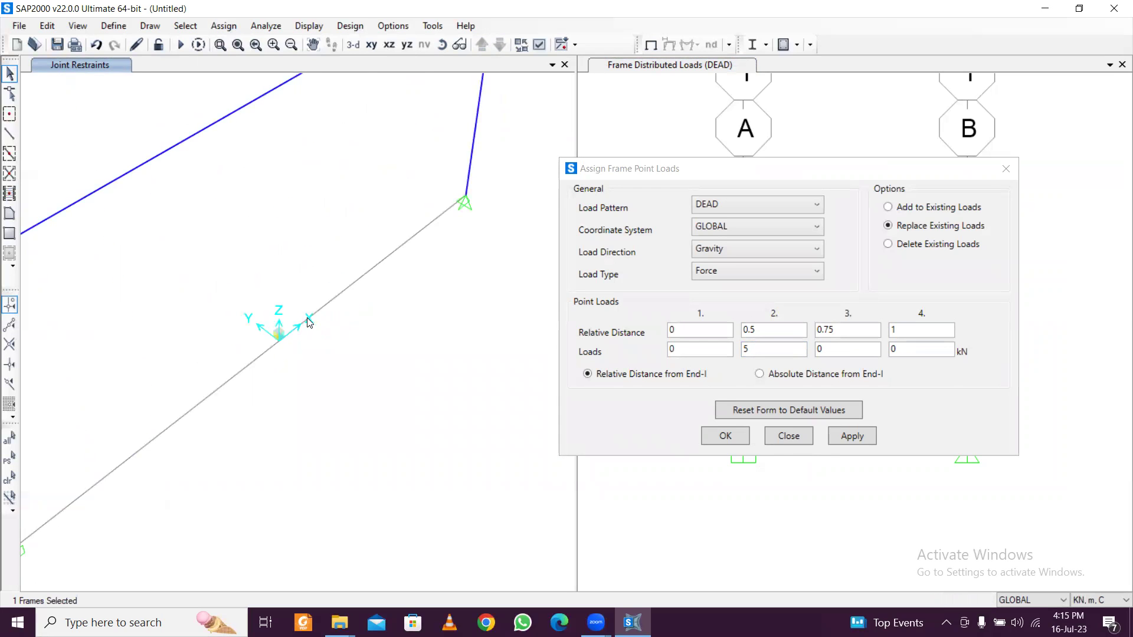
scroll(307, 317, down, 2)
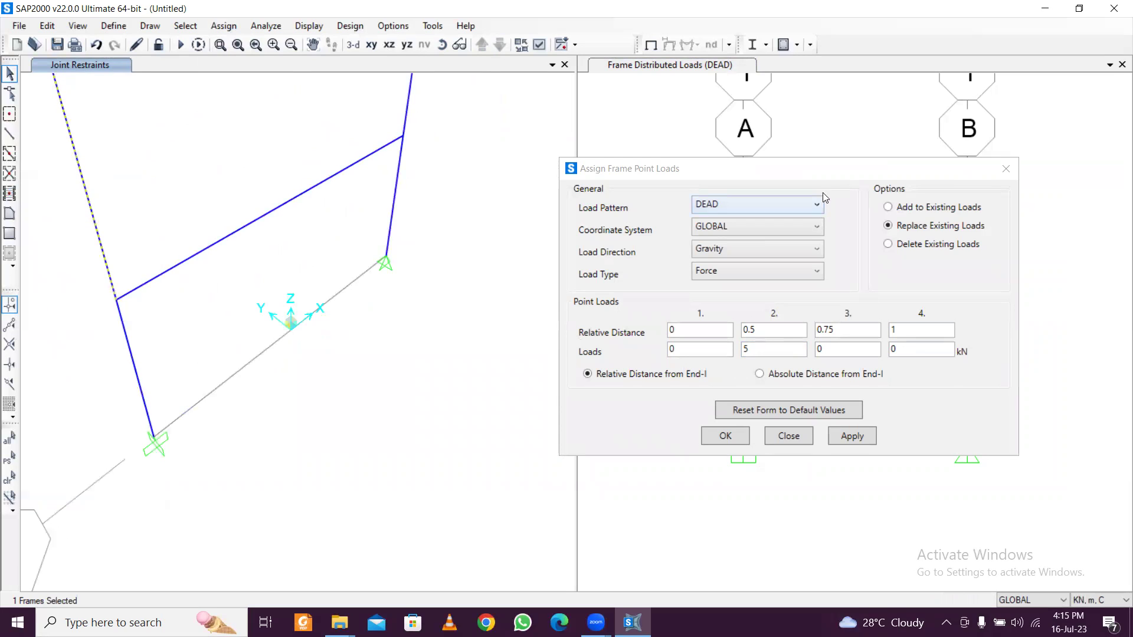
click(721, 250)
click(724, 266)
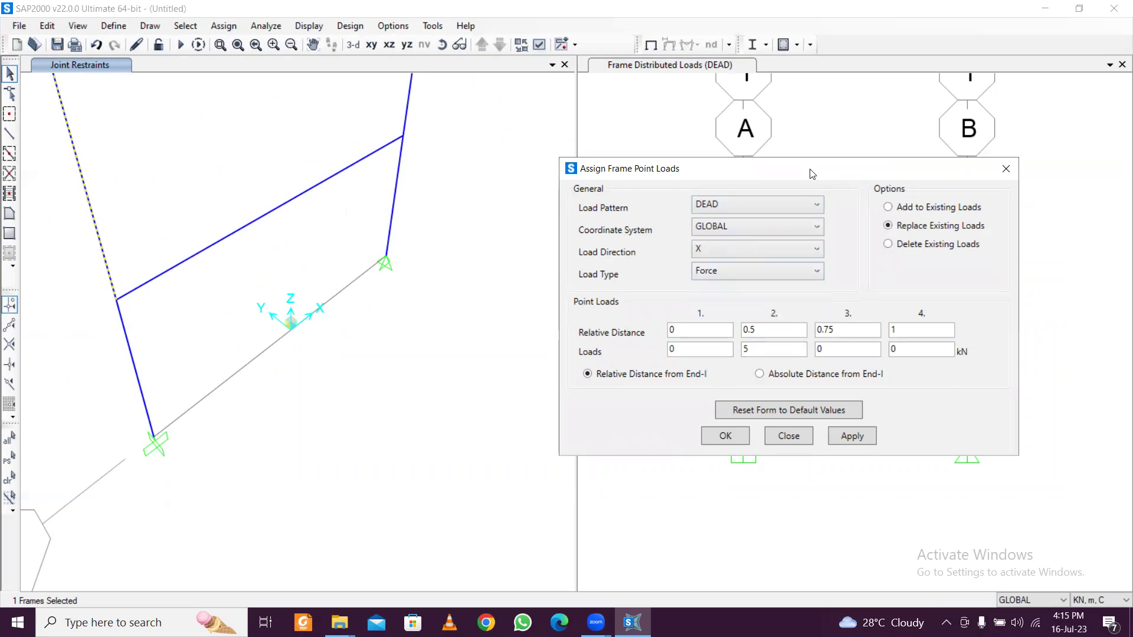
drag(812, 174, 365, 156)
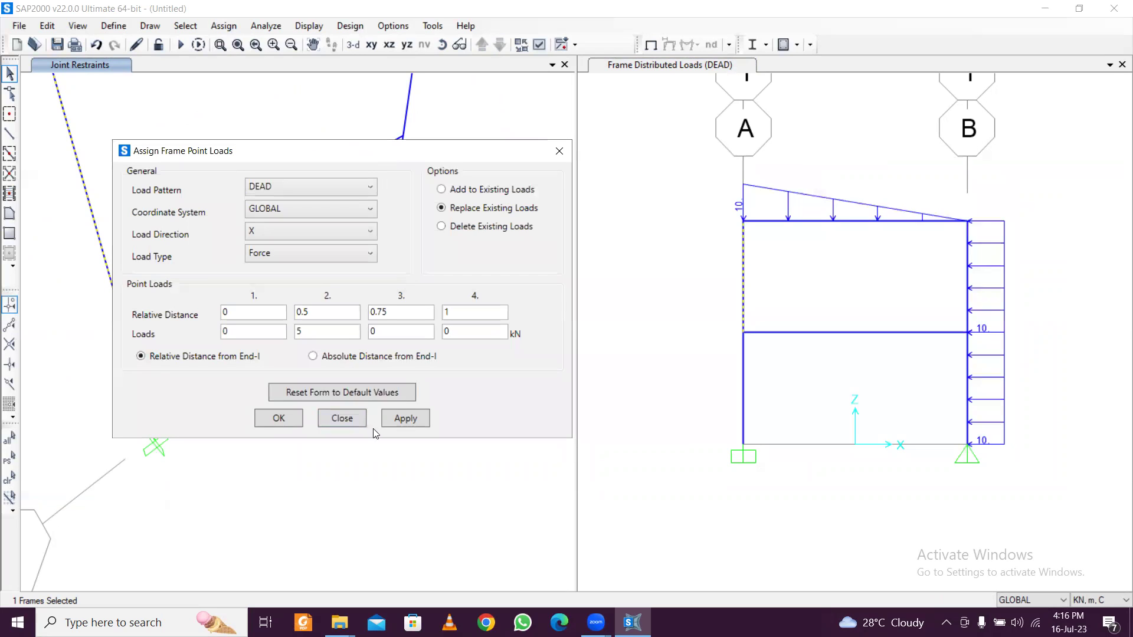
click(403, 423)
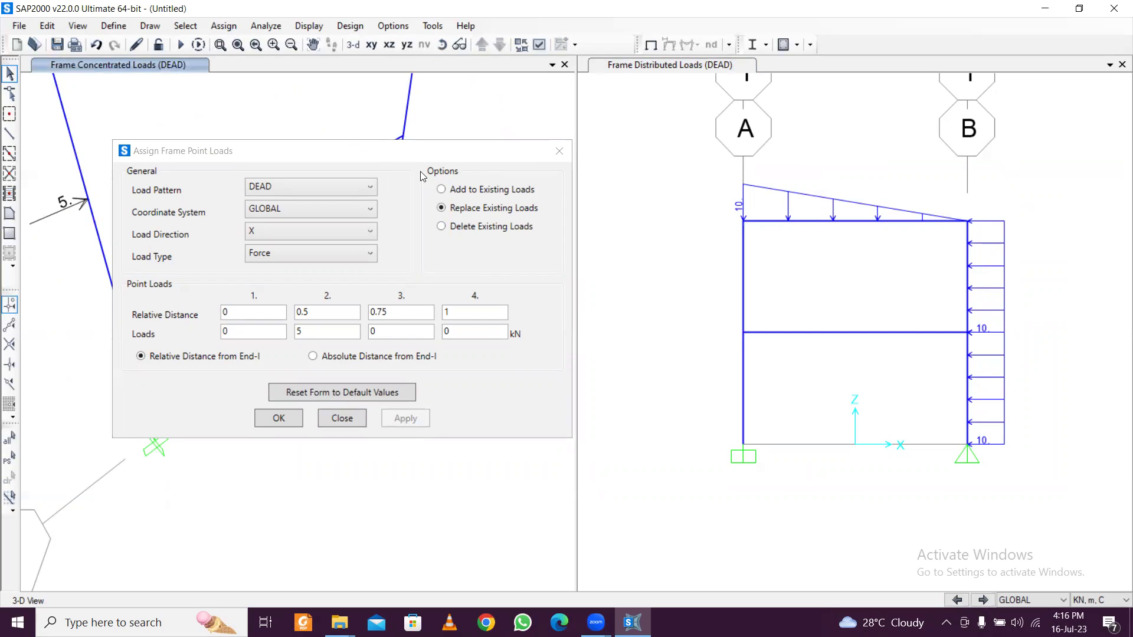
scroll(45, 207, down, 2)
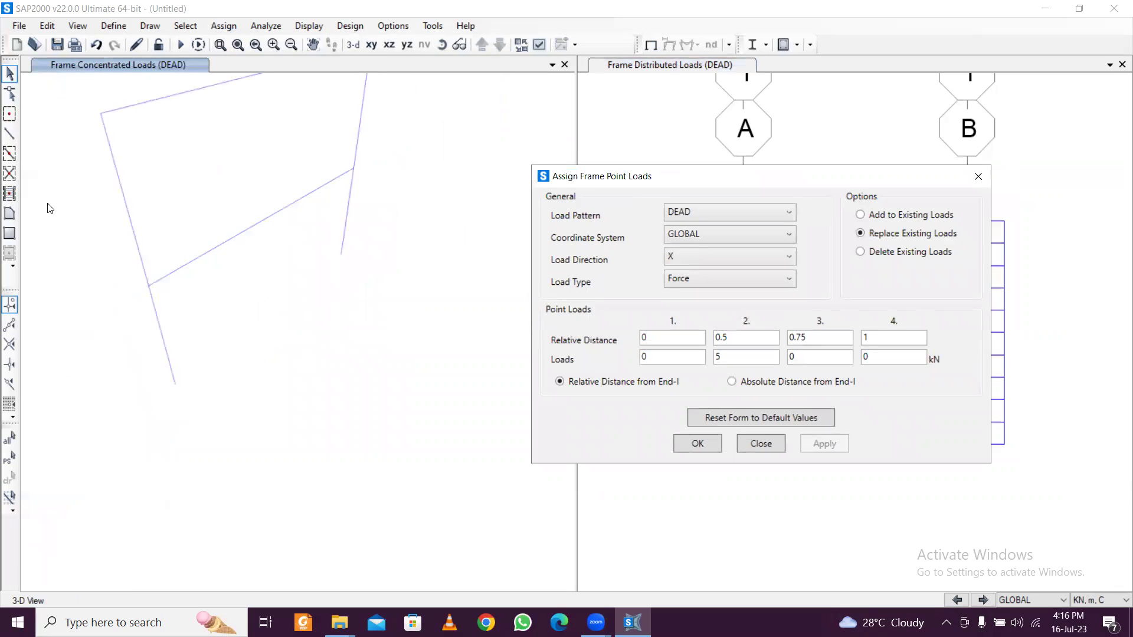
click(129, 242)
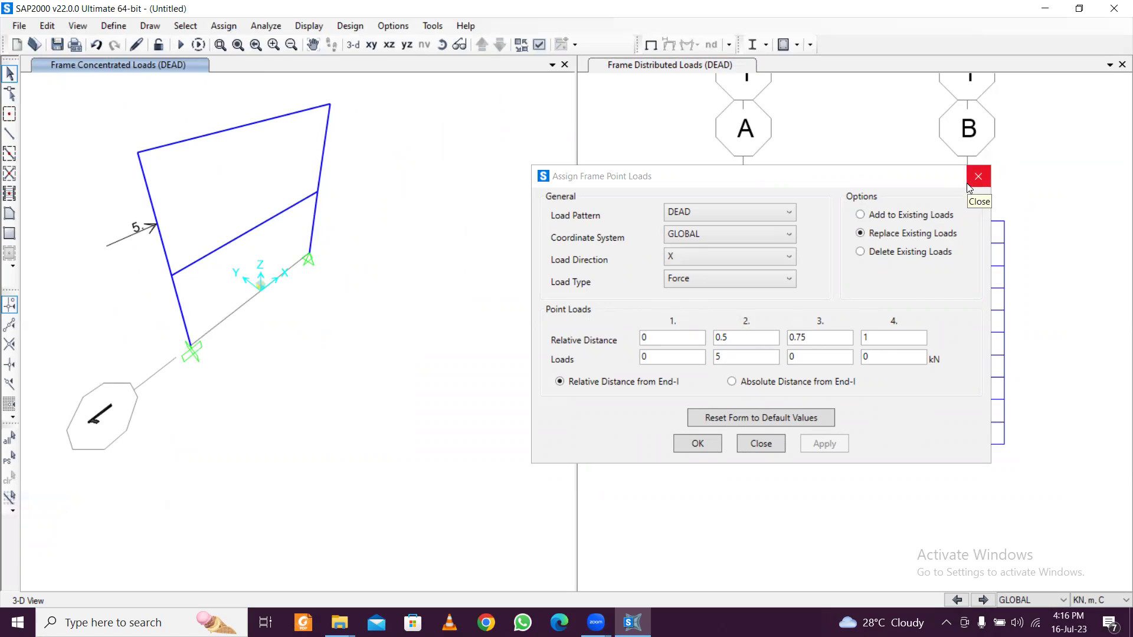
Step: Select the left first-floor joint and apply a 4 kN DEAD joint force along global X
click(973, 179)
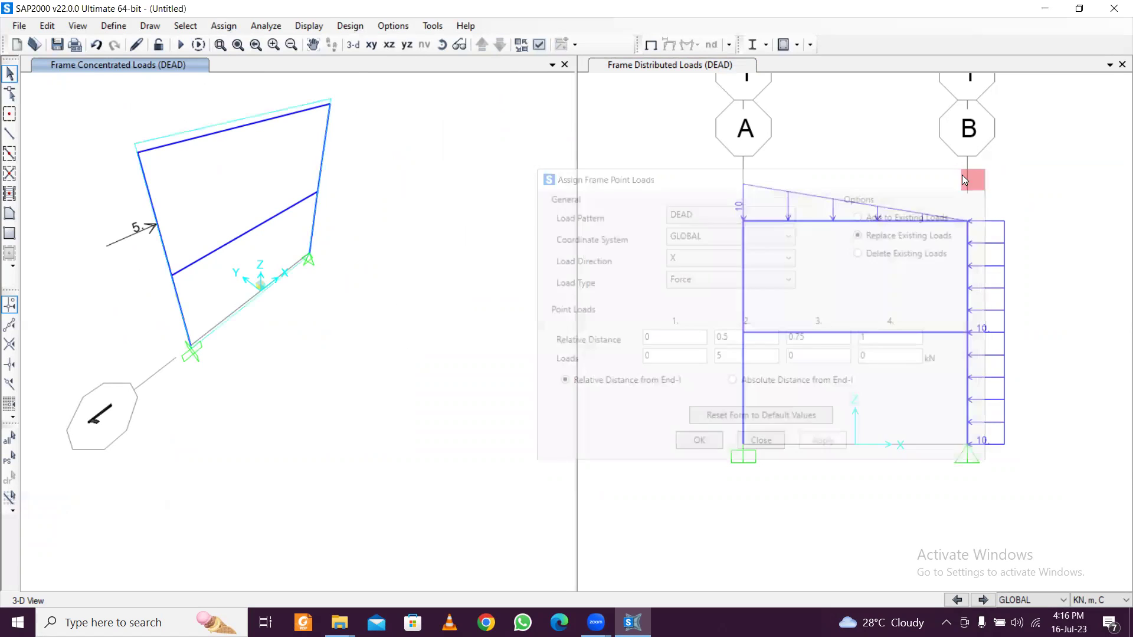
drag(144, 260, 206, 306)
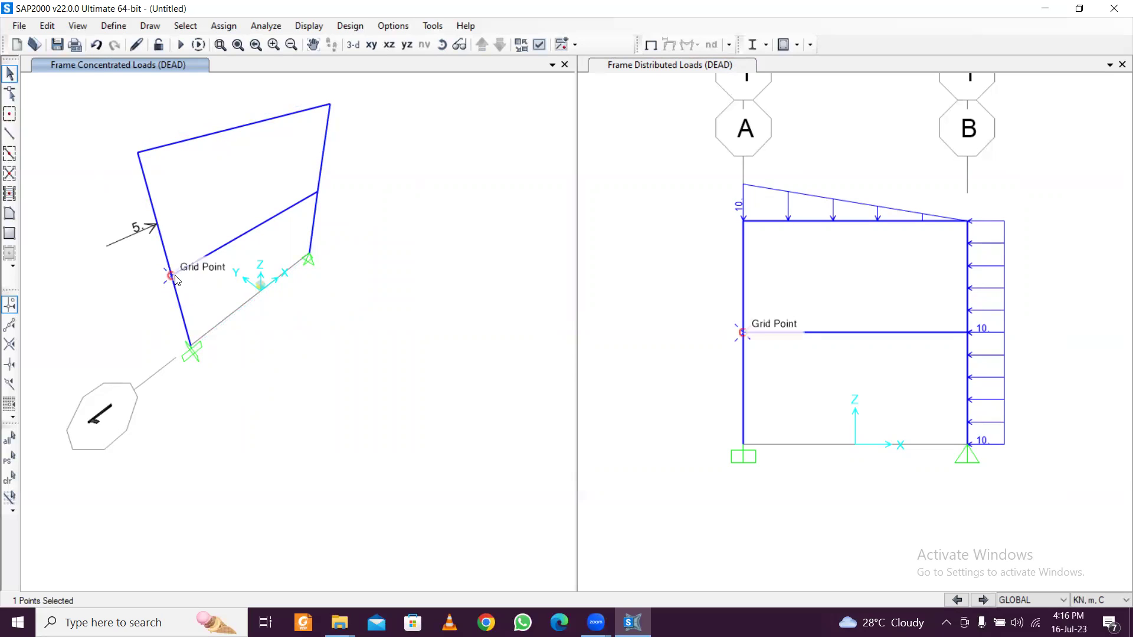
click(222, 25)
mouse_move(339, 183)
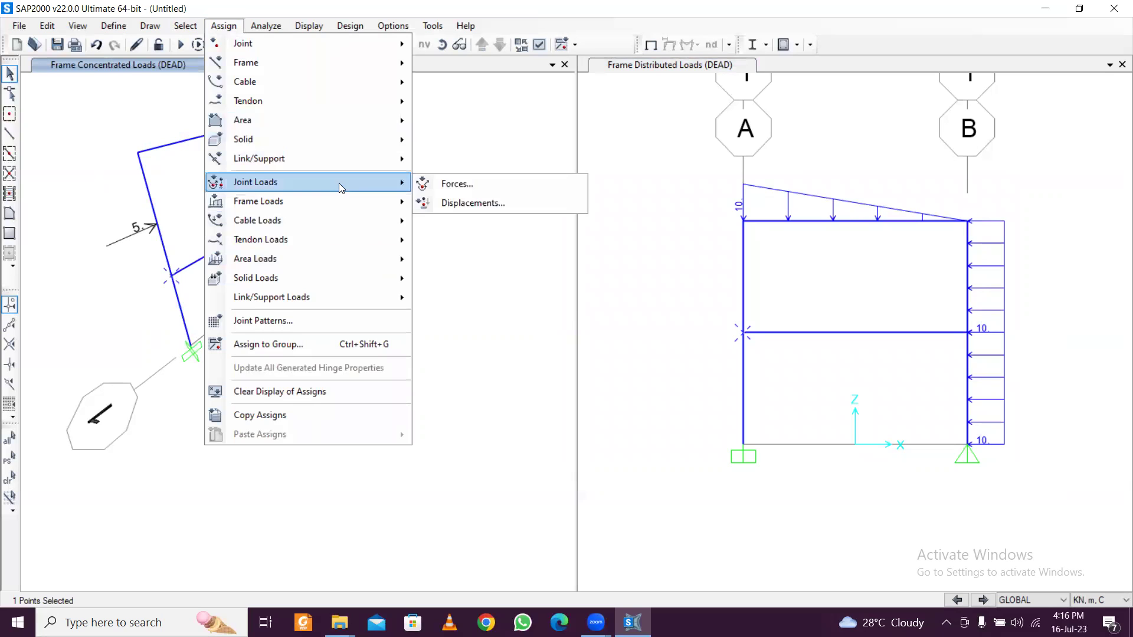
click(454, 182)
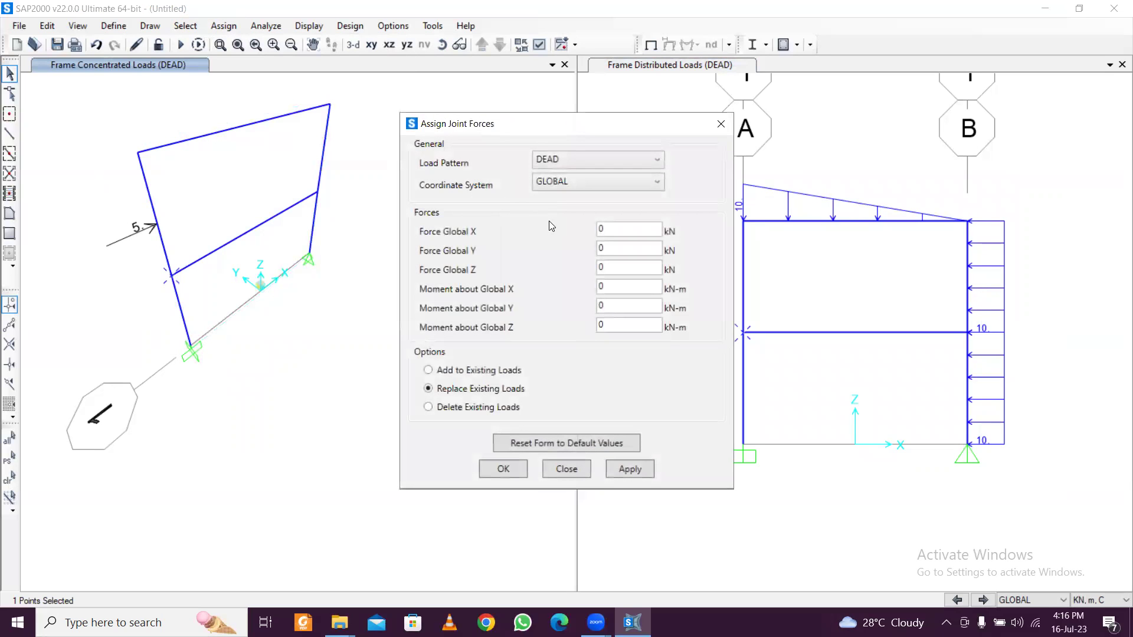
click(570, 186)
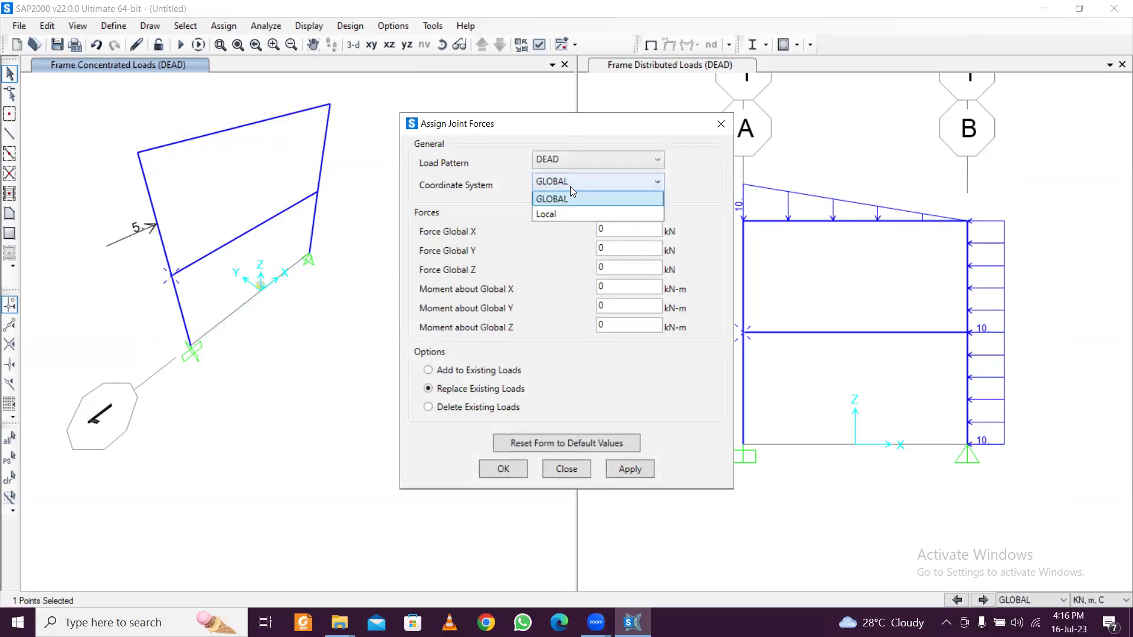
click(570, 186)
click(618, 231)
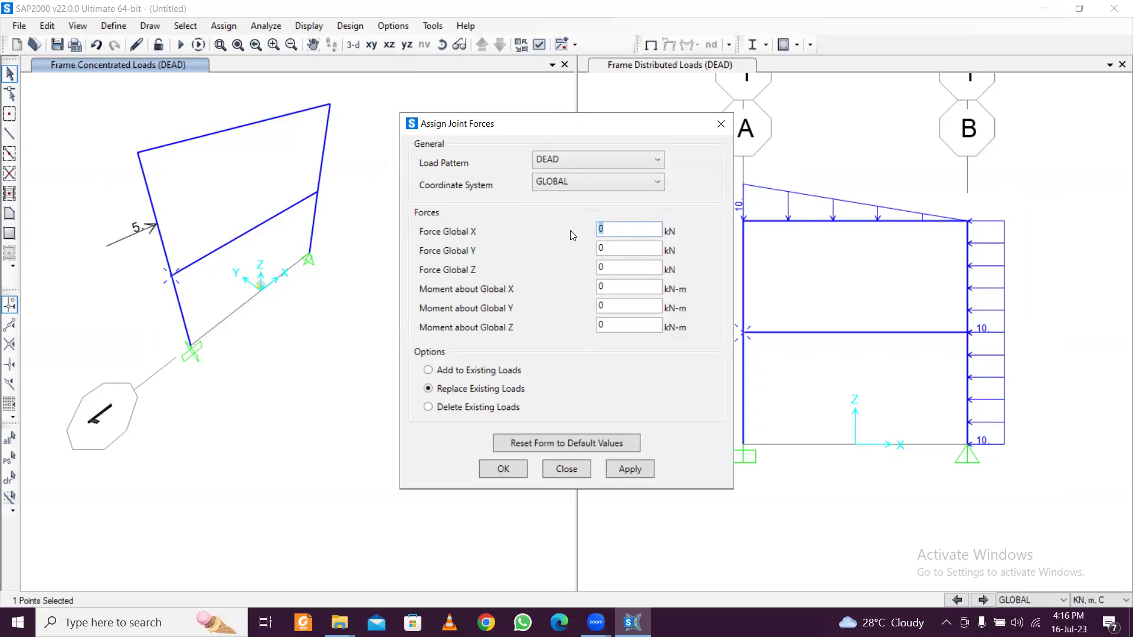
click(628, 471)
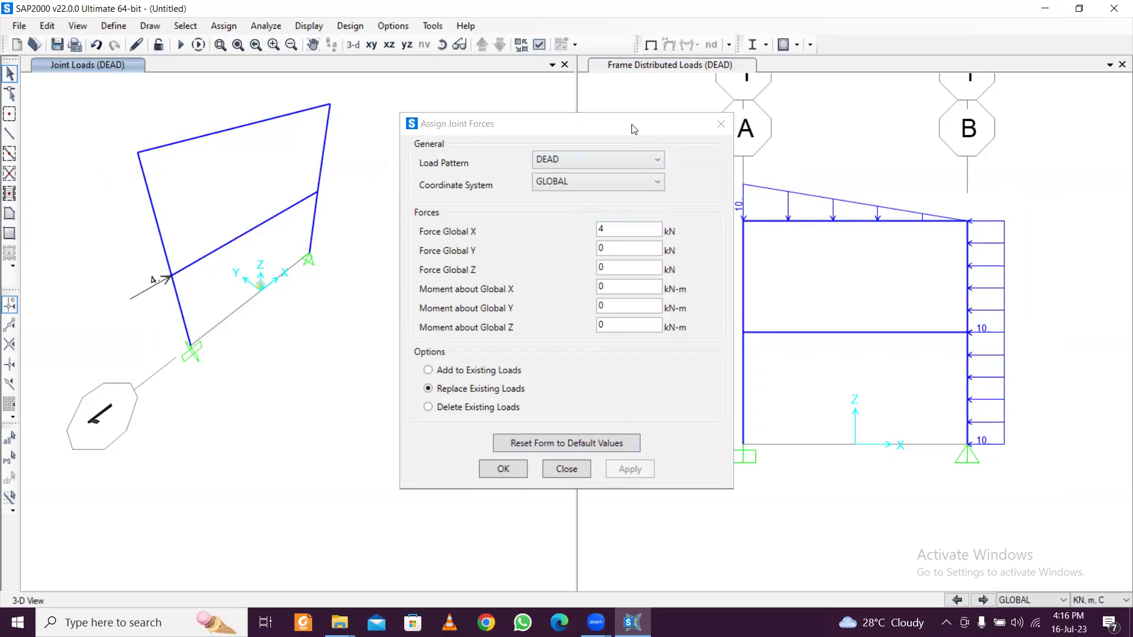
drag(645, 129, 561, 130)
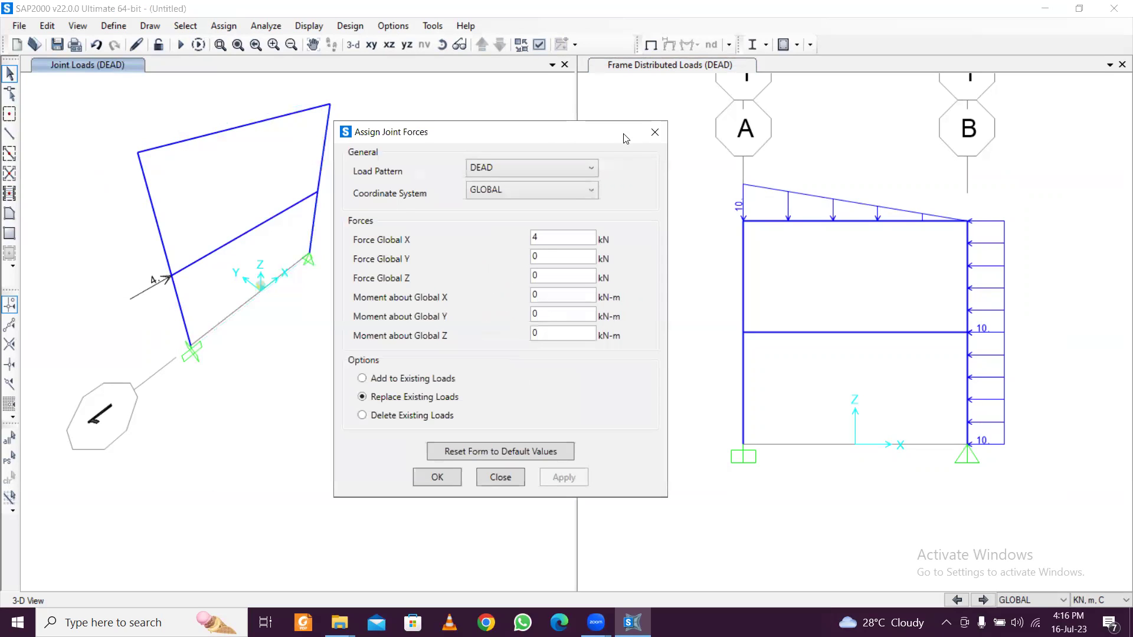
click(655, 133)
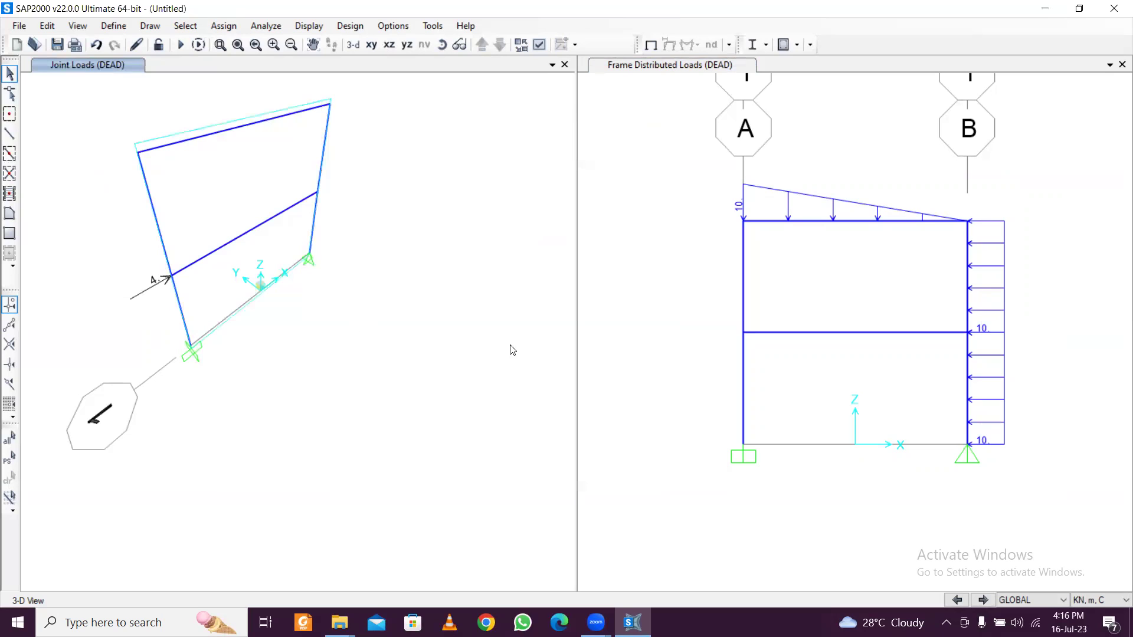
Step: Set the DEAD load pattern's self-weight multiplier to 0
click(682, 306)
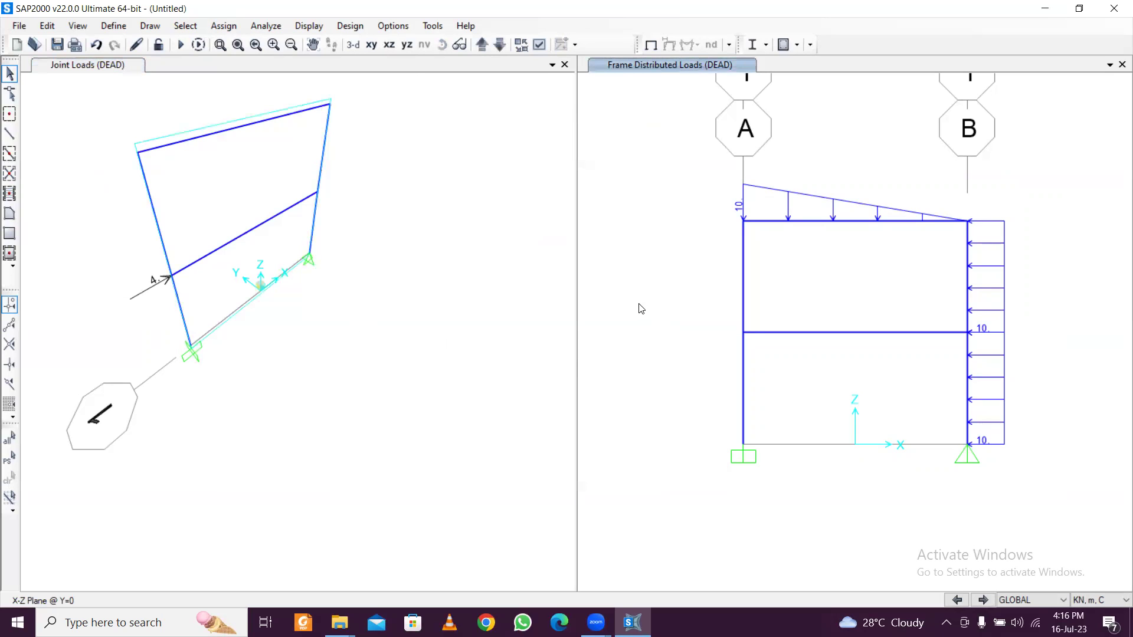
click(113, 27)
click(186, 325)
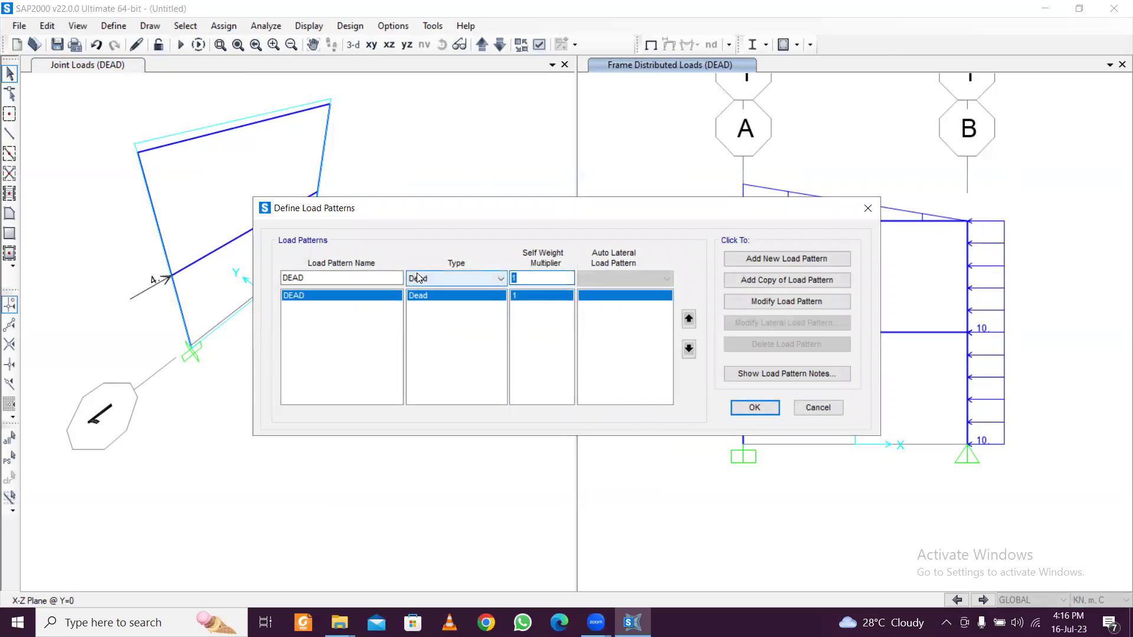
text(0)
click(822, 300)
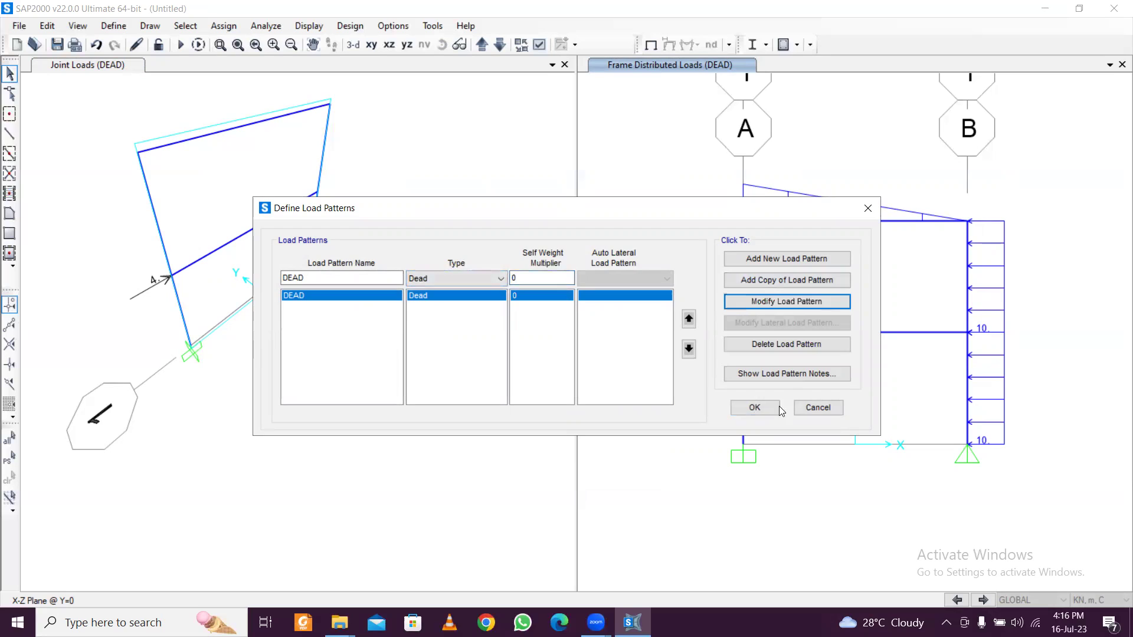
click(768, 411)
click(337, 367)
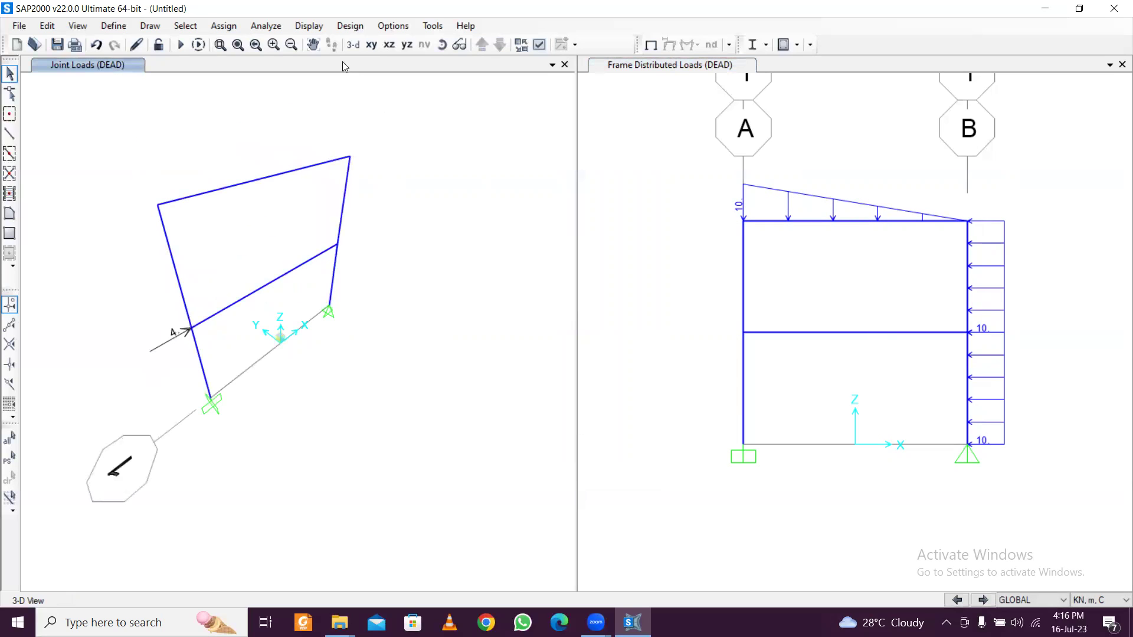
Step: Set MODAL to Do Not Run and run the analysis, saving the model as jj
click(266, 26)
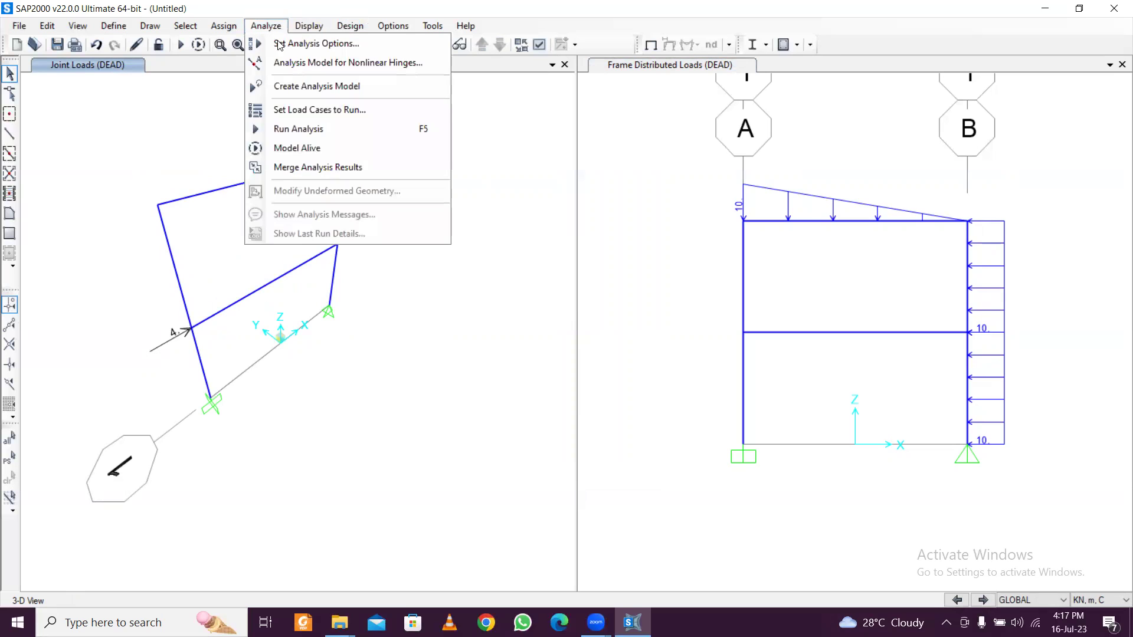
click(284, 129)
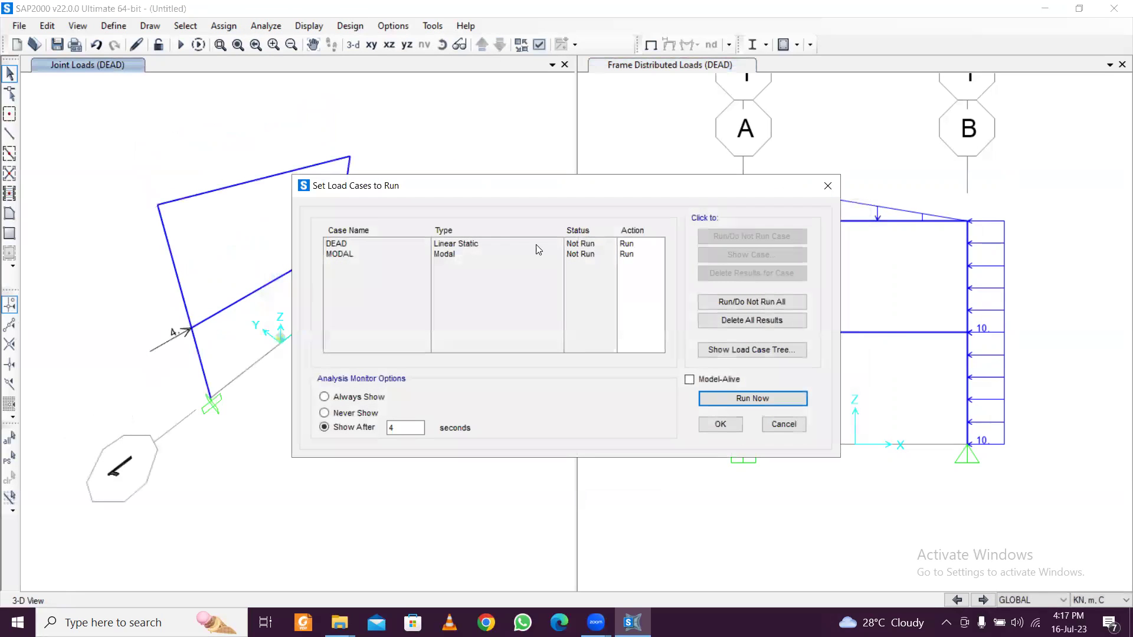
click(497, 253)
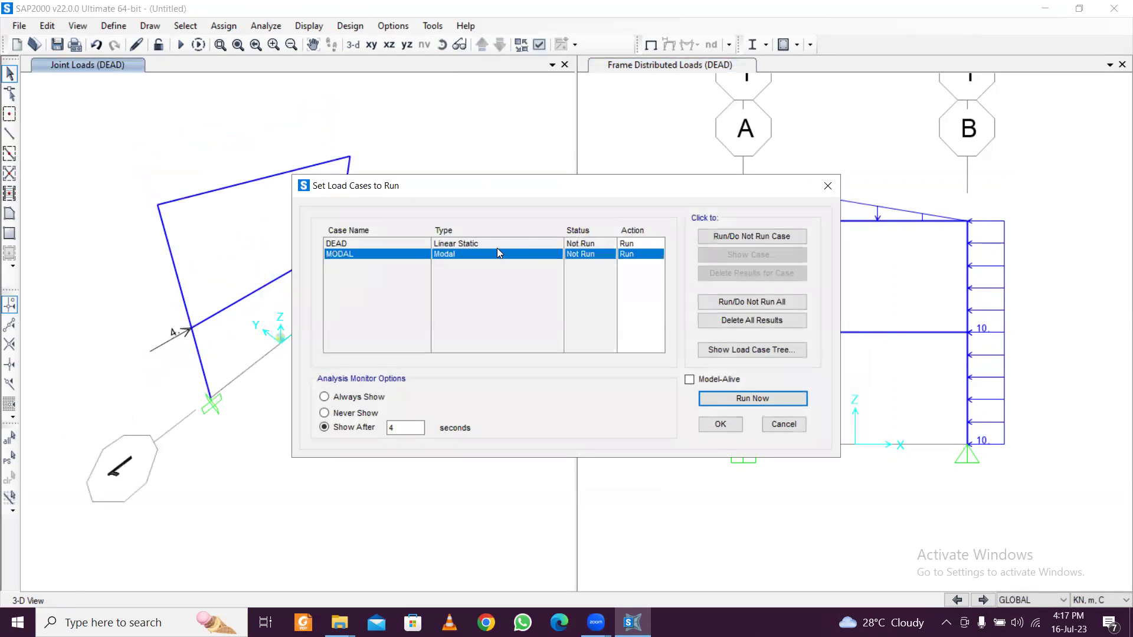
click(762, 235)
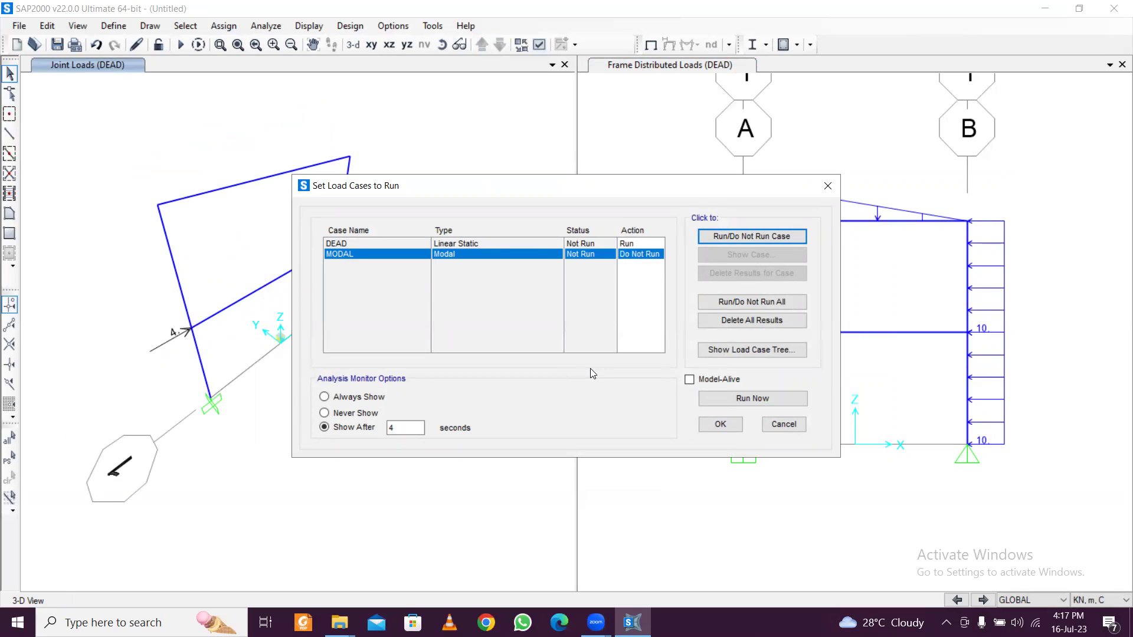
click(728, 401)
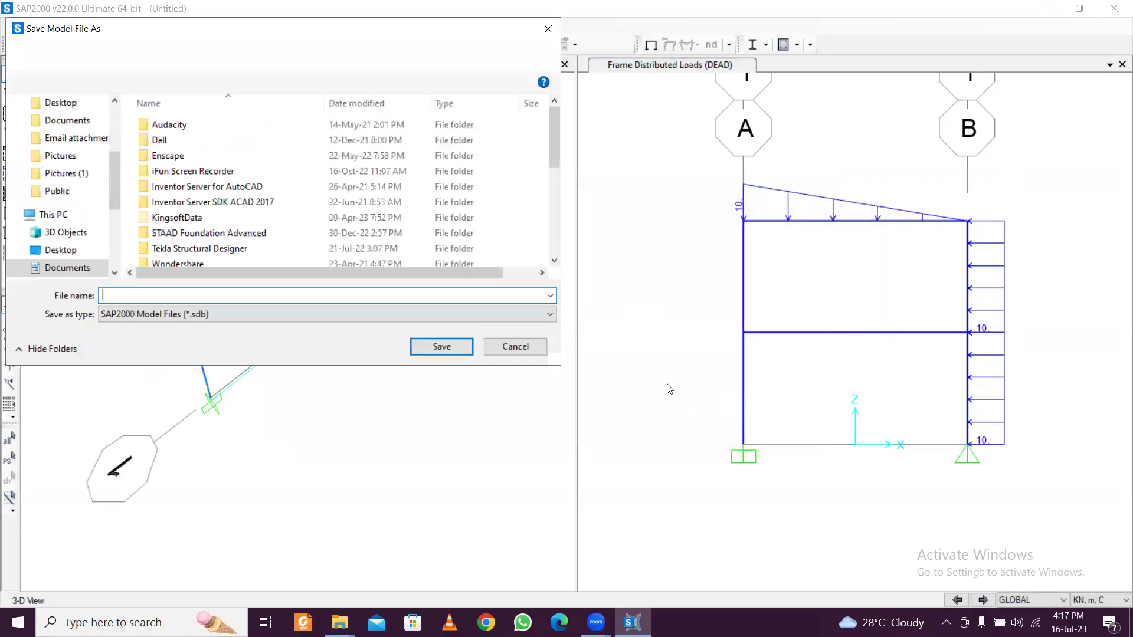
text(jj)
click(458, 346)
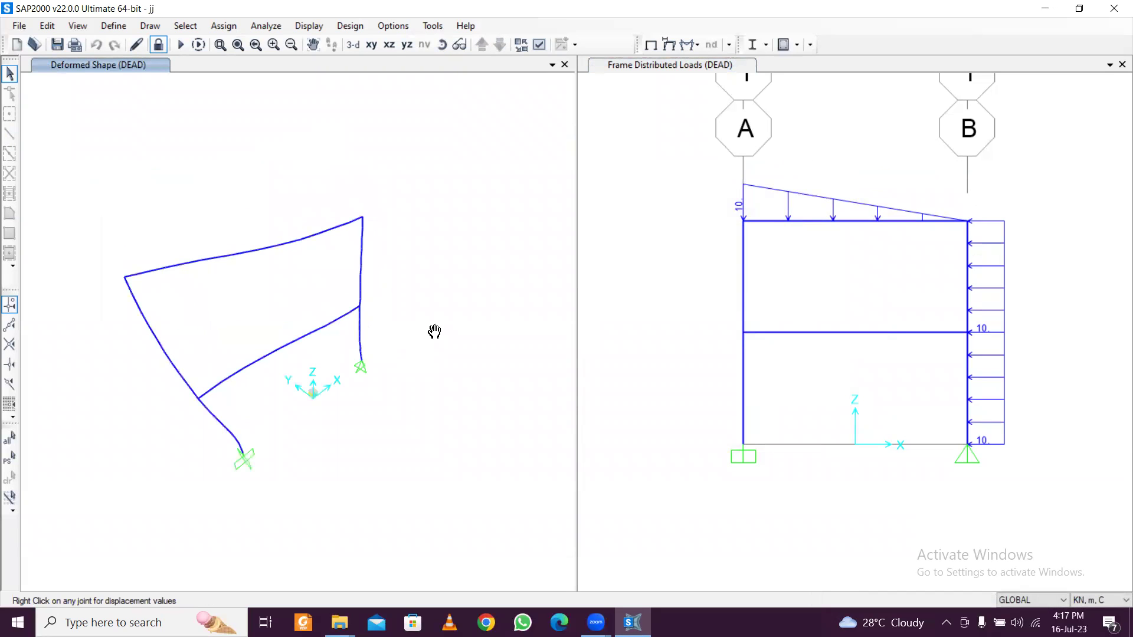
Step: Show the DEAD joint reactions as tabulated values, e.g. F1=32.2, F3=34.1, M2=60.92 at the left support
click(704, 241)
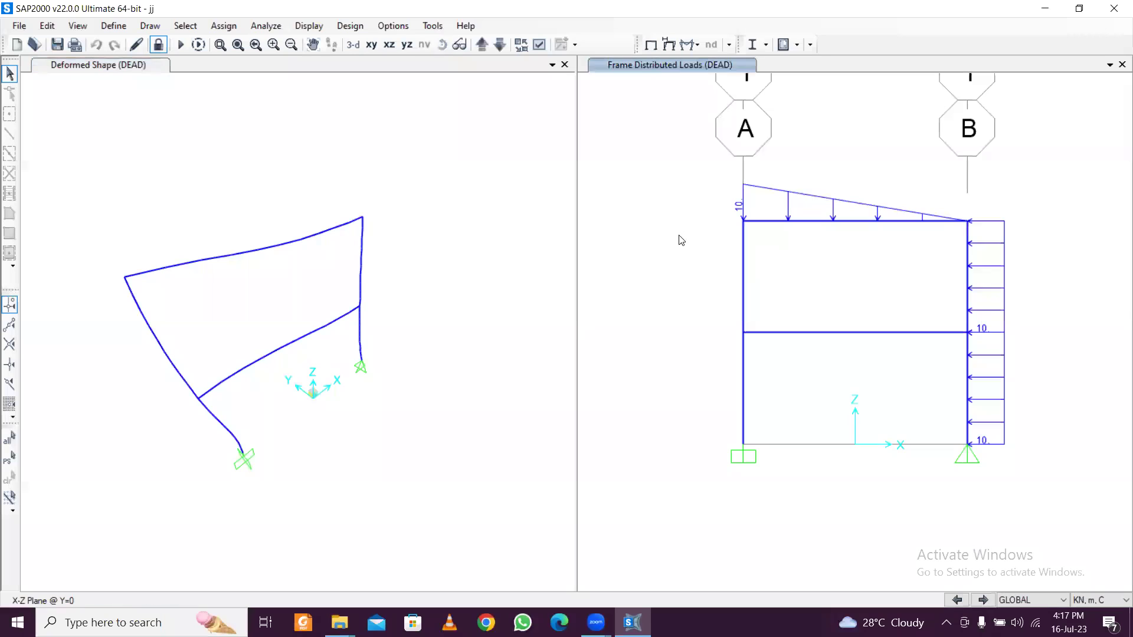
click(693, 47)
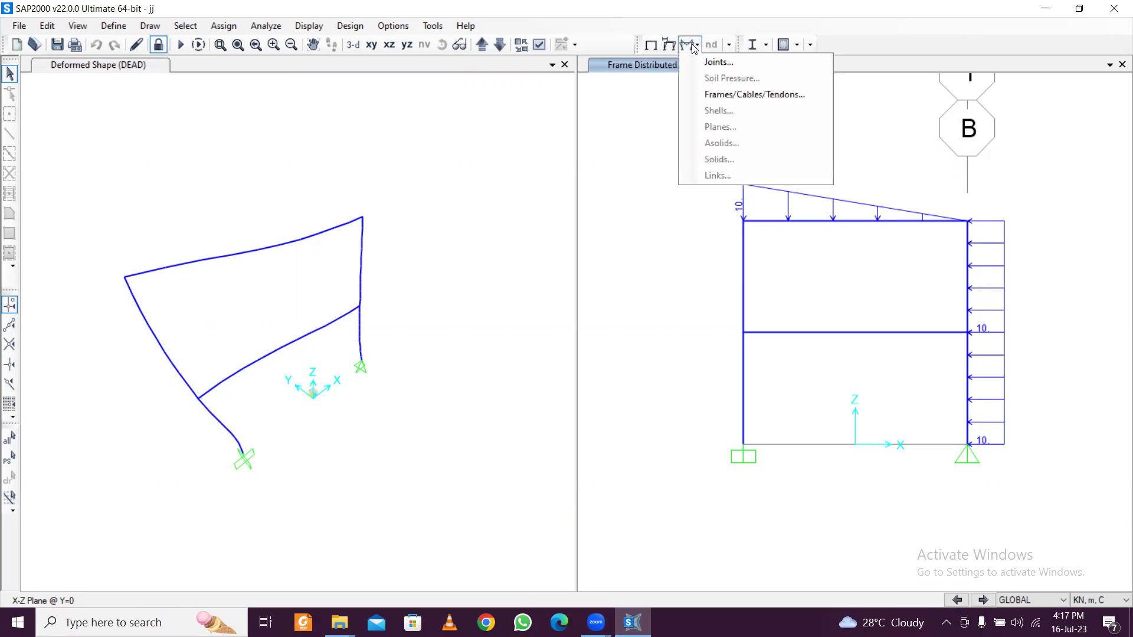
click(717, 62)
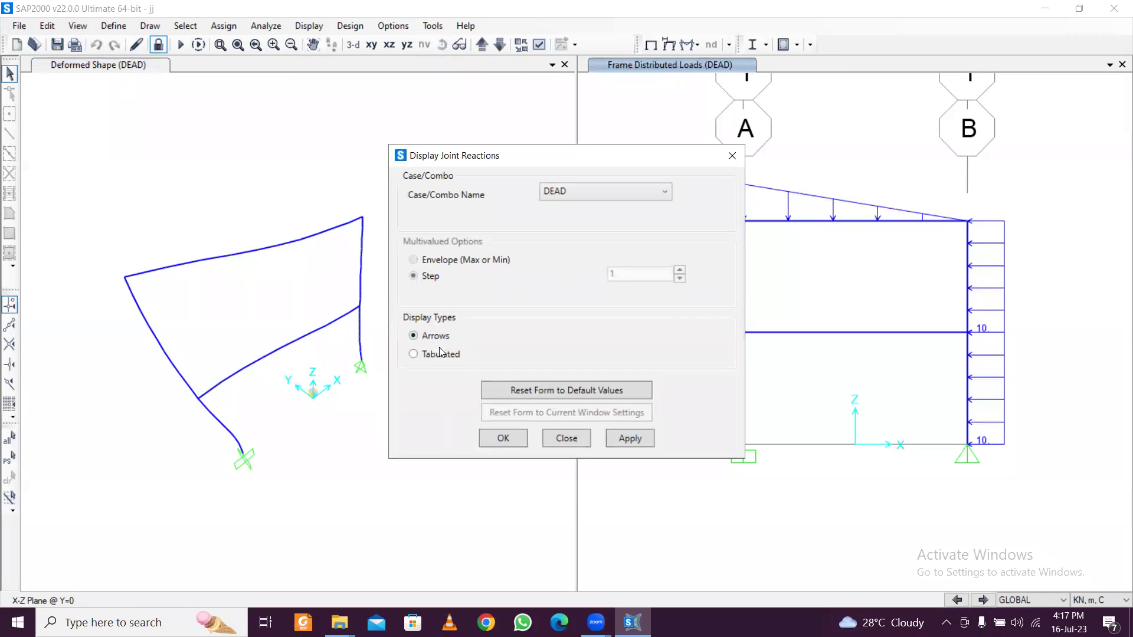
click(625, 438)
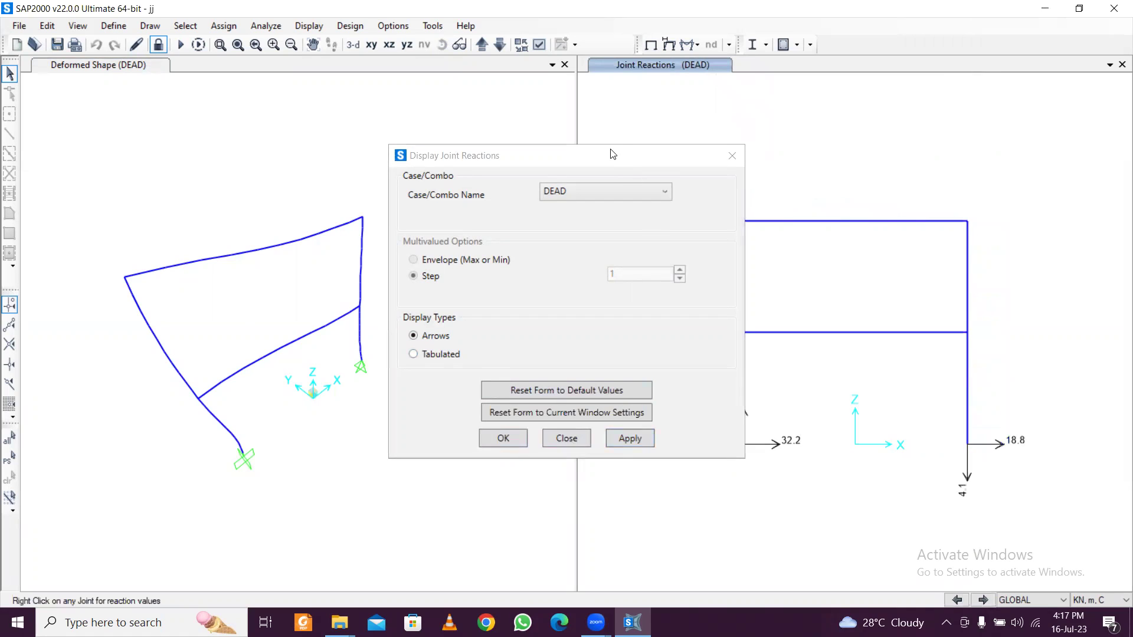
drag(602, 152, 480, 141)
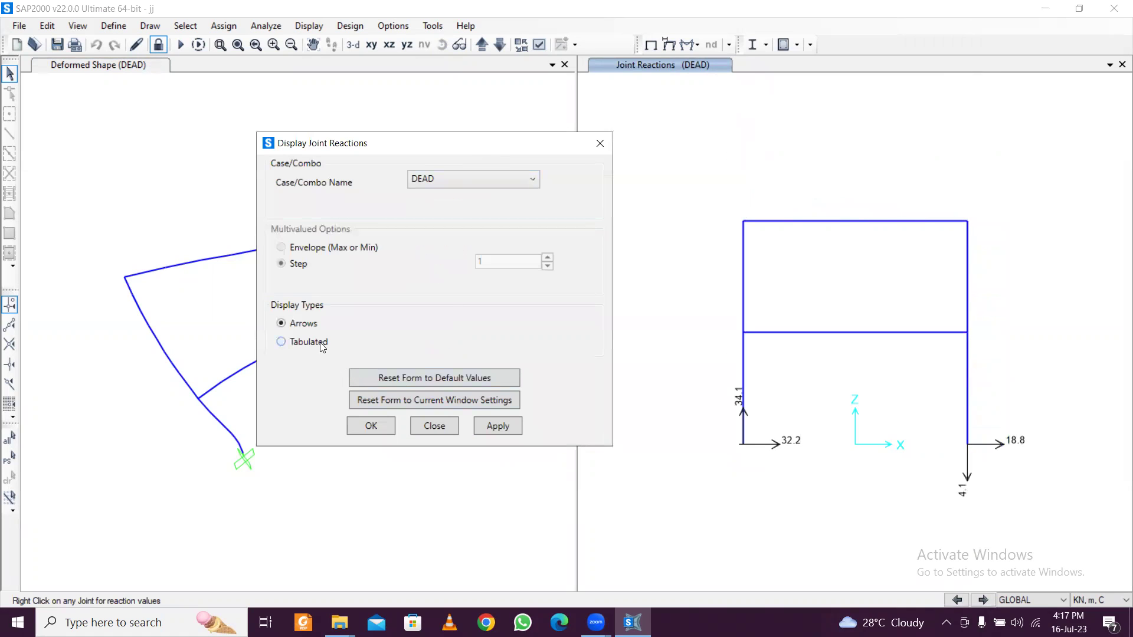
click(497, 426)
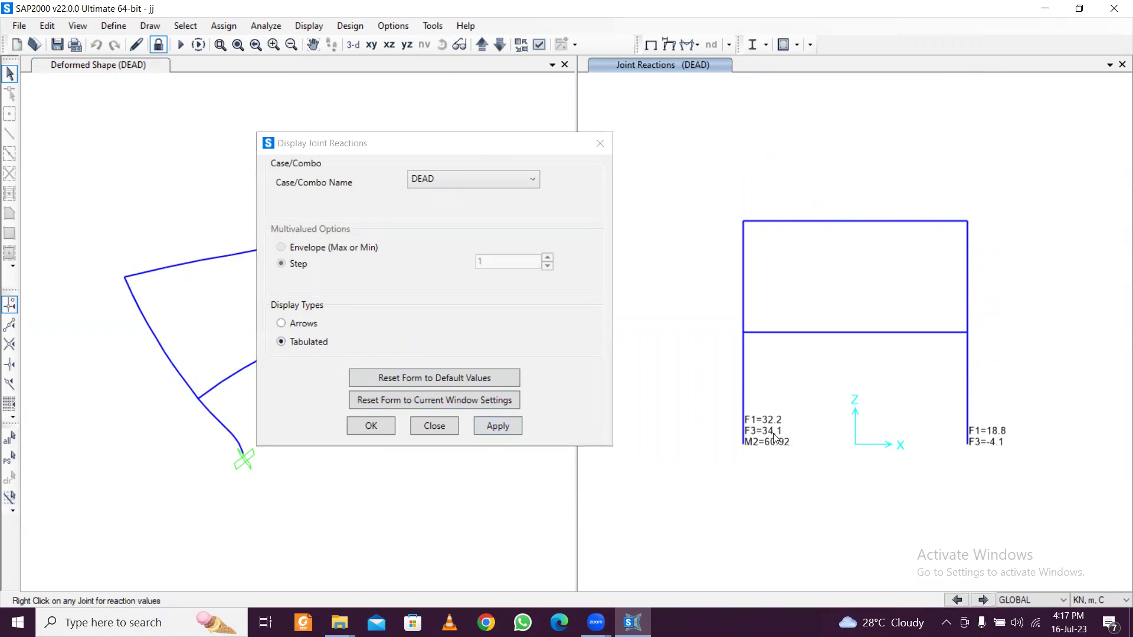
click(599, 144)
Step: Display the DEAD Shear 2-2 diagram on the frames with values shown
click(694, 46)
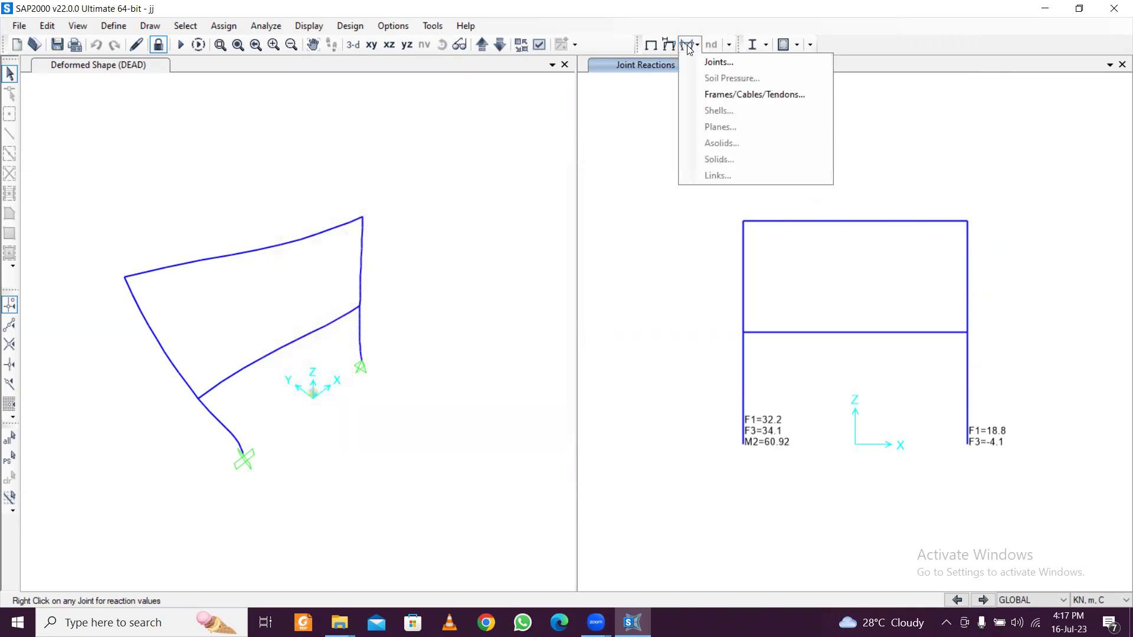
click(733, 95)
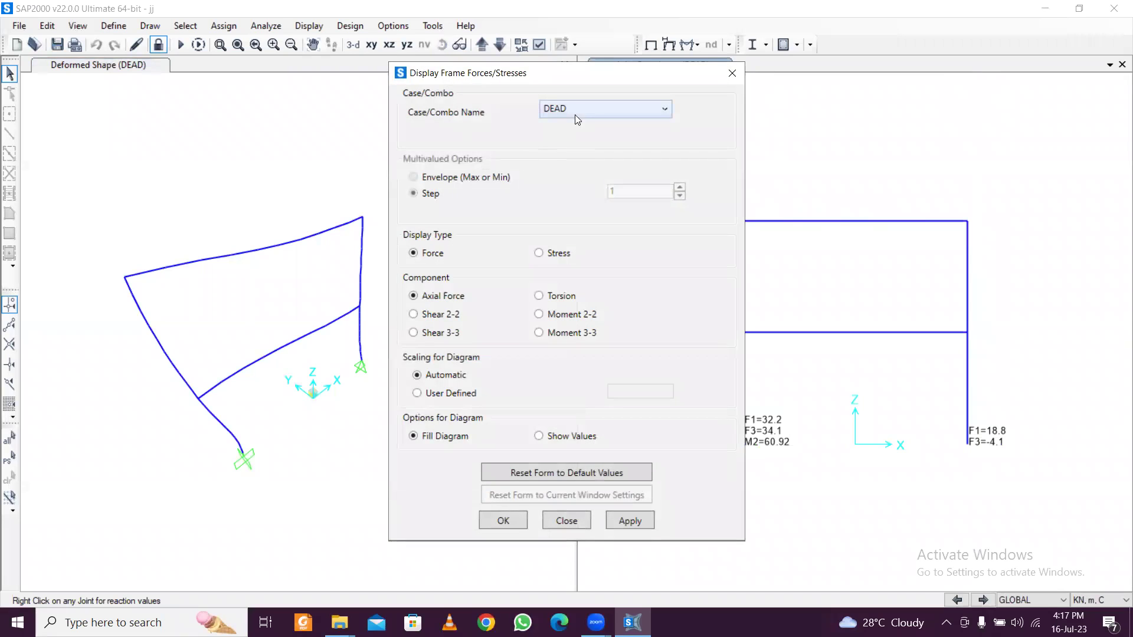
click(729, 74)
click(696, 45)
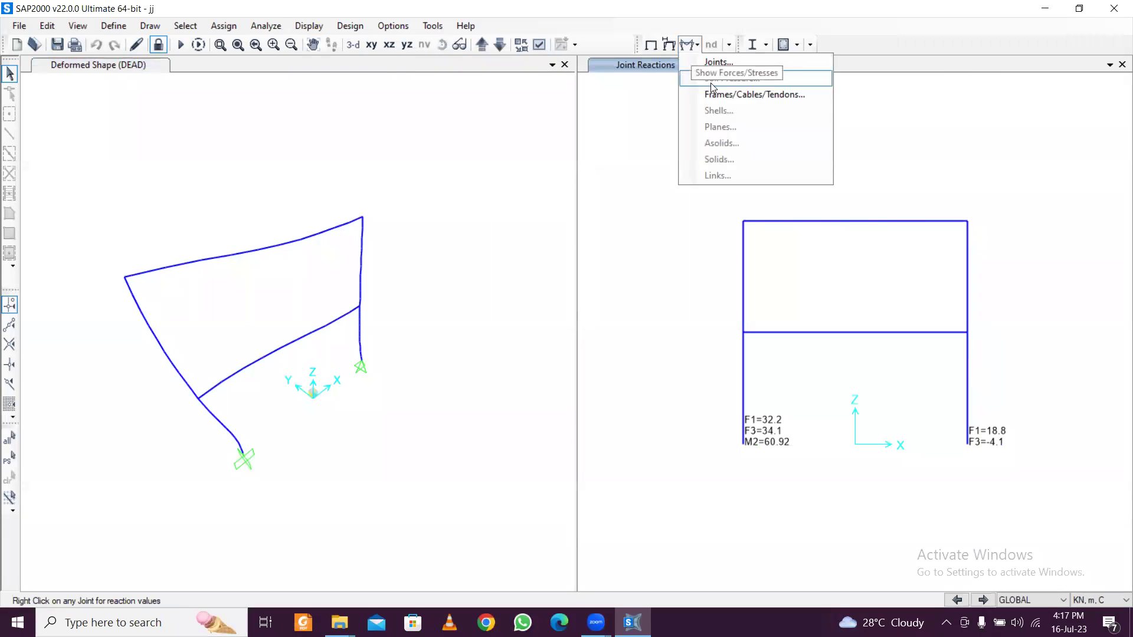
click(716, 96)
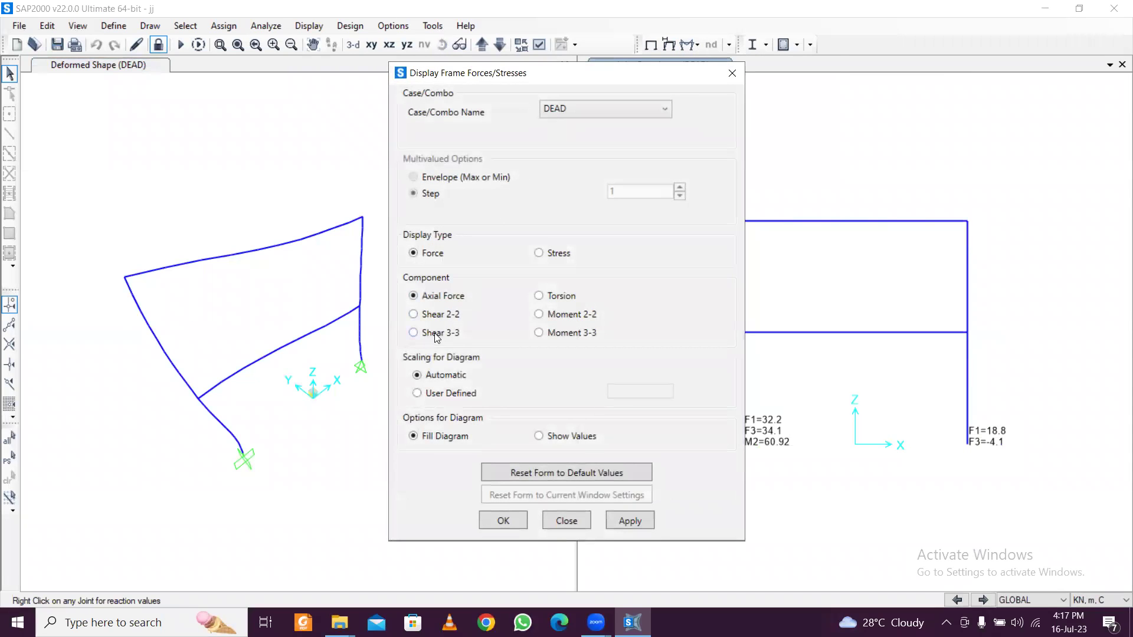
click(448, 320)
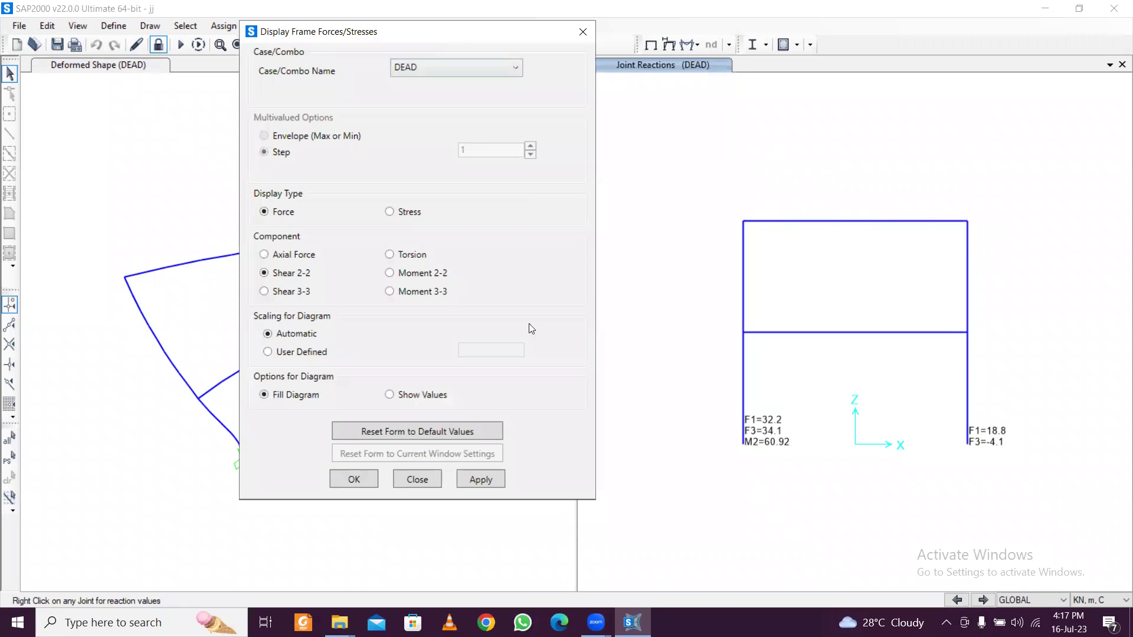
drag(597, 78, 447, 37)
click(470, 482)
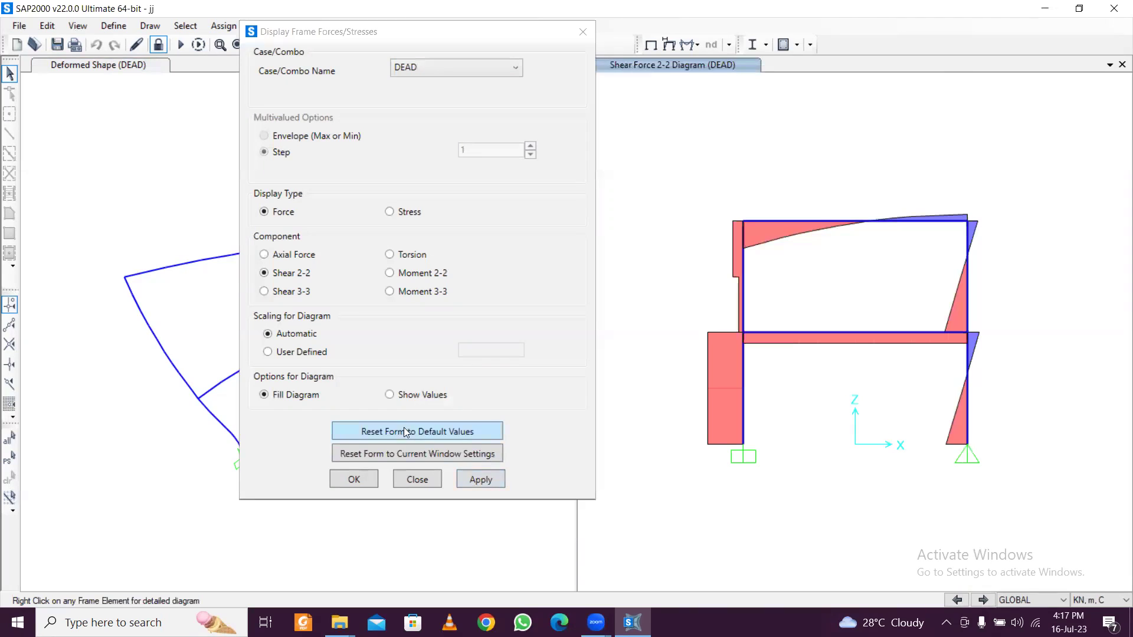
click(419, 395)
click(476, 479)
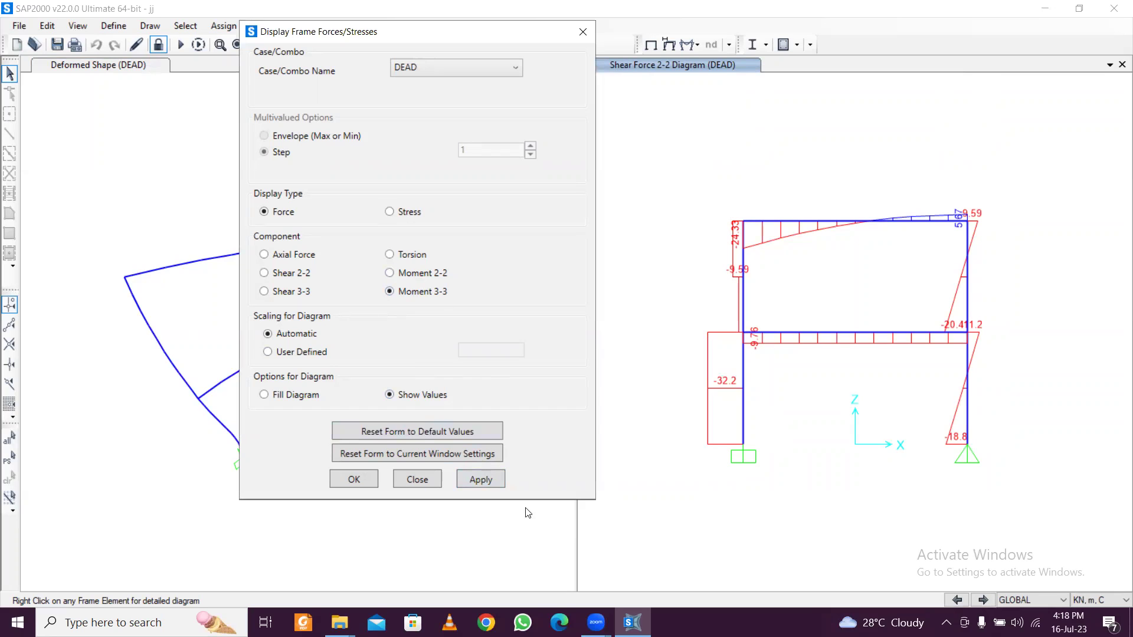
Step: Switch to the Moment 3-3 diagram drawn as a filled diagram
click(493, 483)
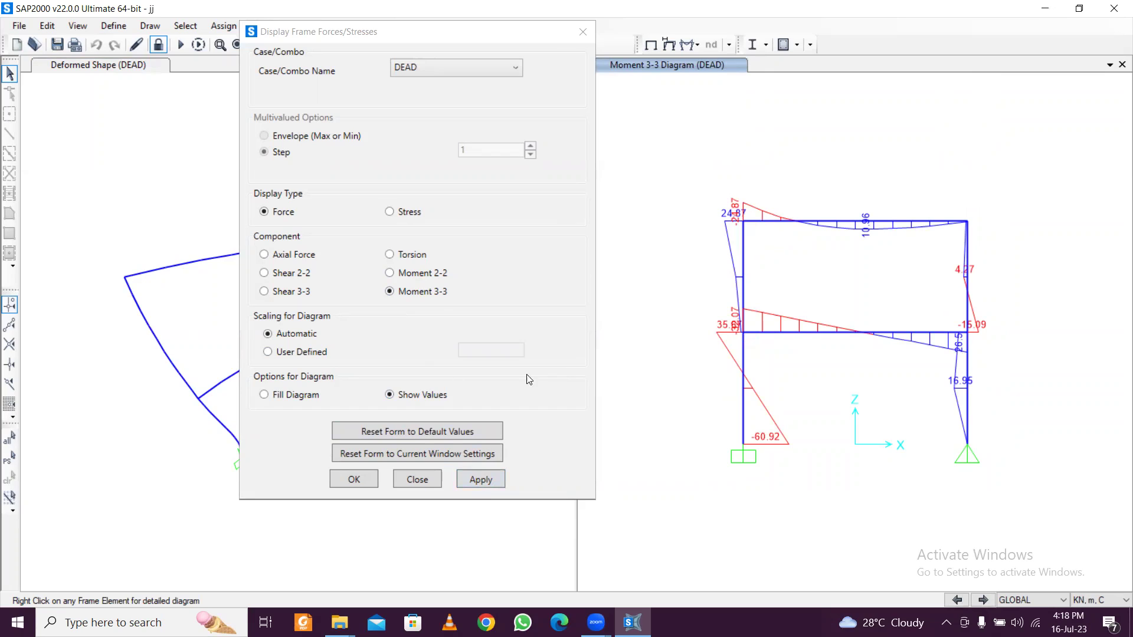
click(311, 396)
click(487, 481)
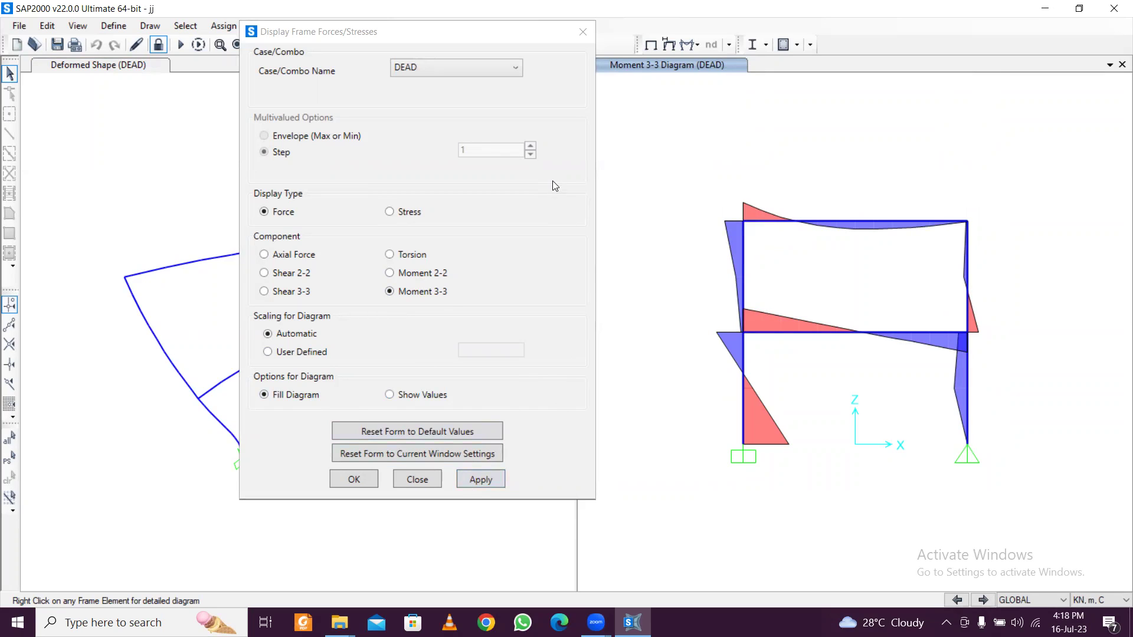
click(582, 32)
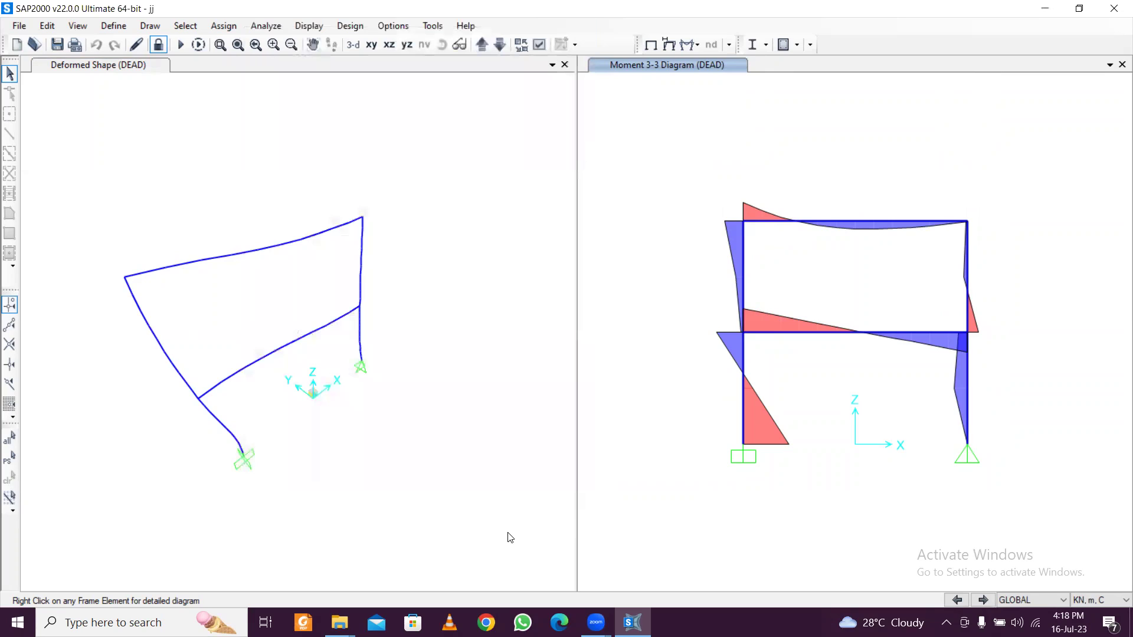